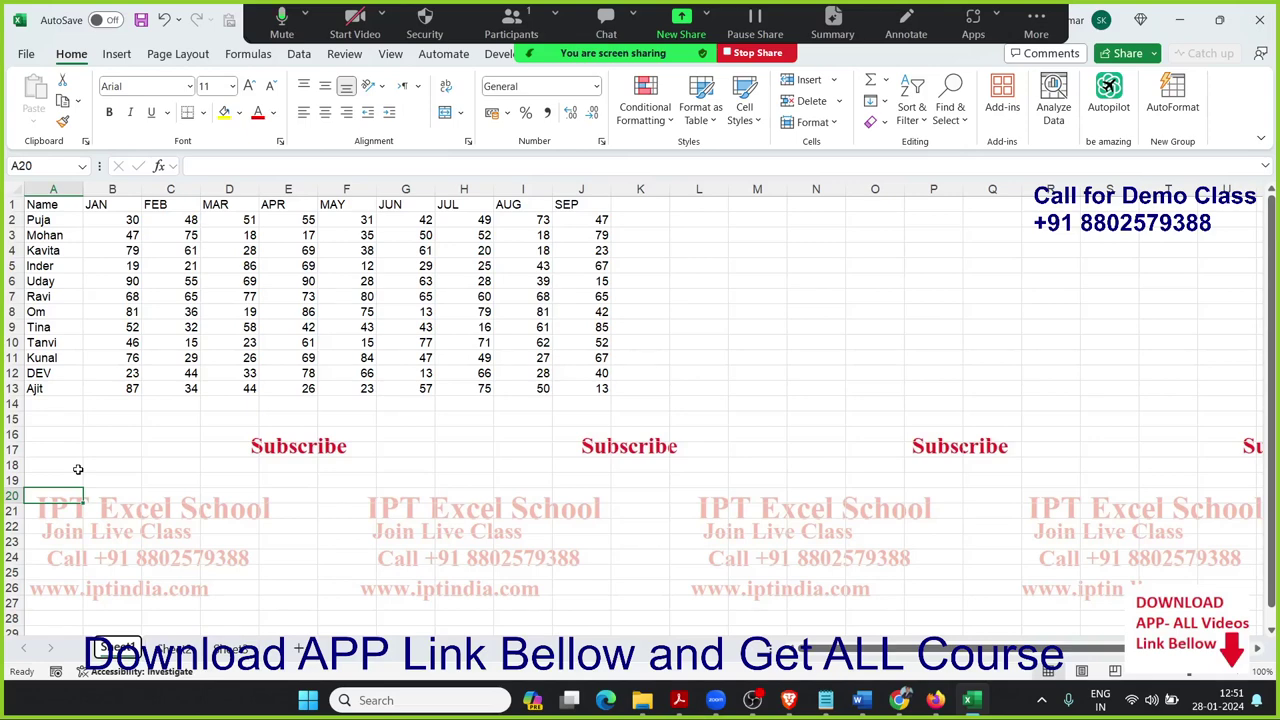
# Check the table's right edge at column J and the empty rows below the data
pyautogui.click(576, 340)
pyautogui.click(595, 215)
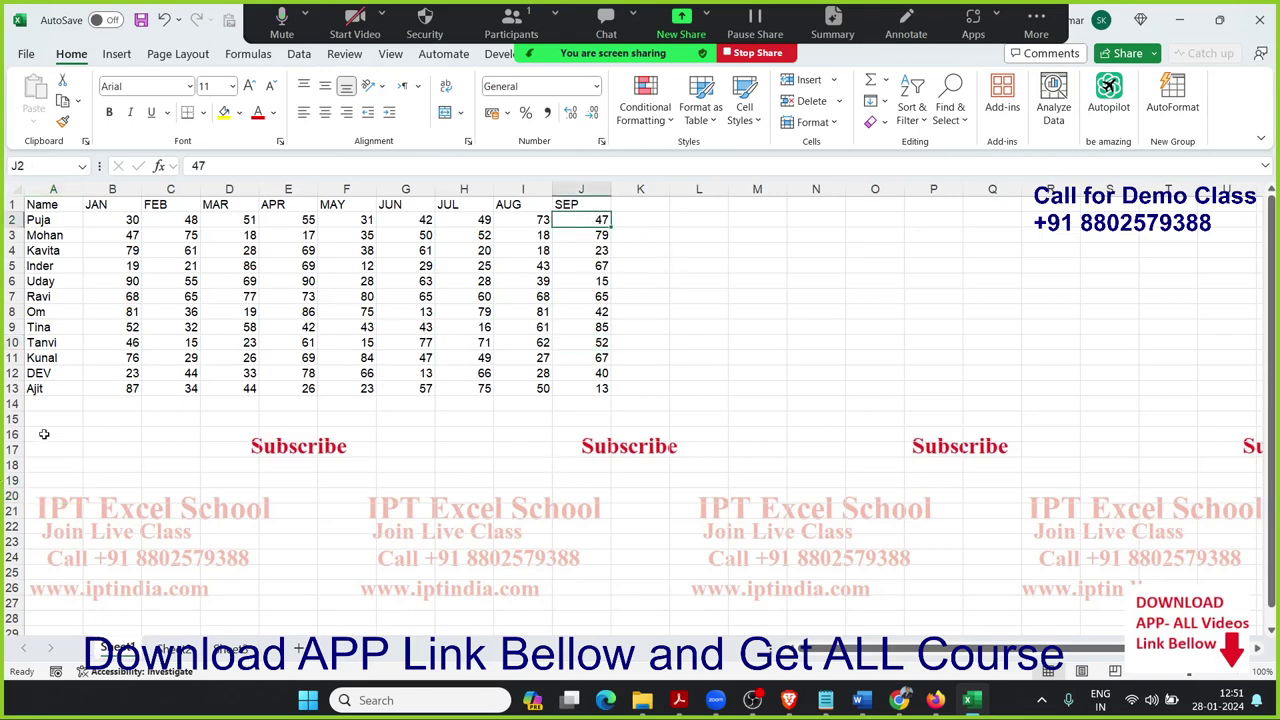
pyautogui.moveTo(55, 408); pyautogui.dragTo(70, 484)
pyautogui.click(229, 449)
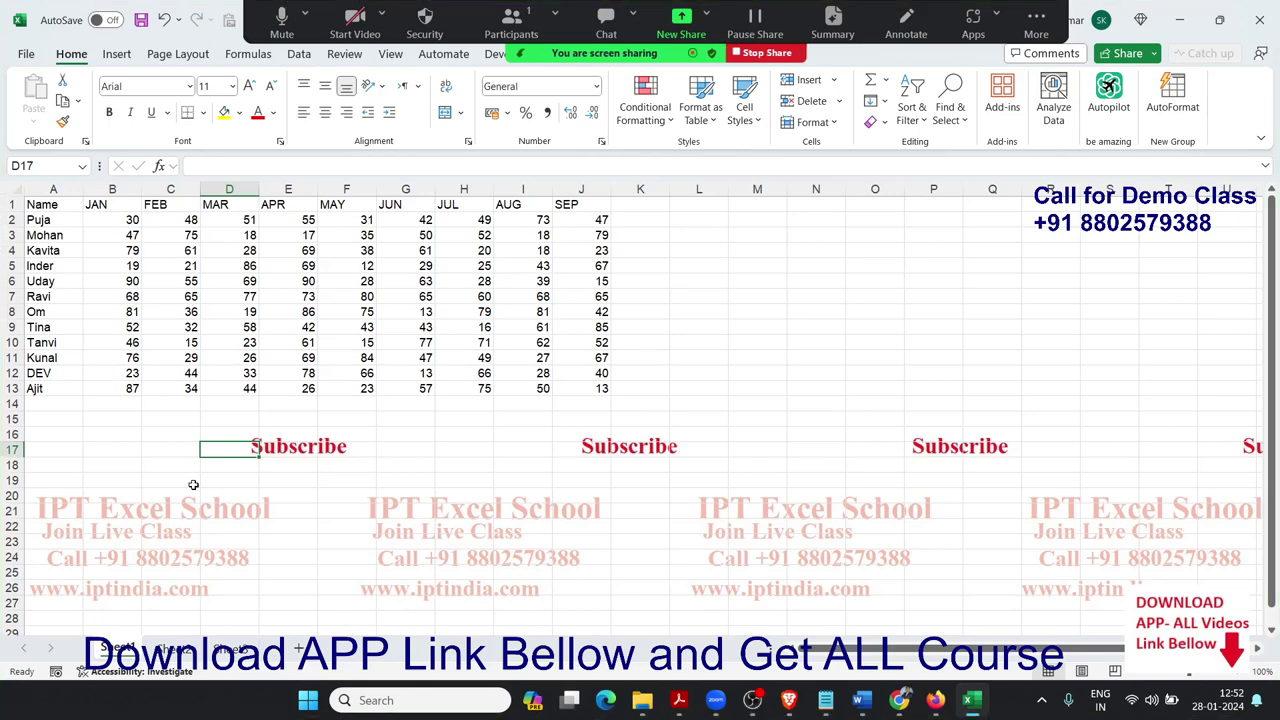
# Confirm the data ends above row 14, select column K, and show the Developer tab
pyautogui.click(236, 237)
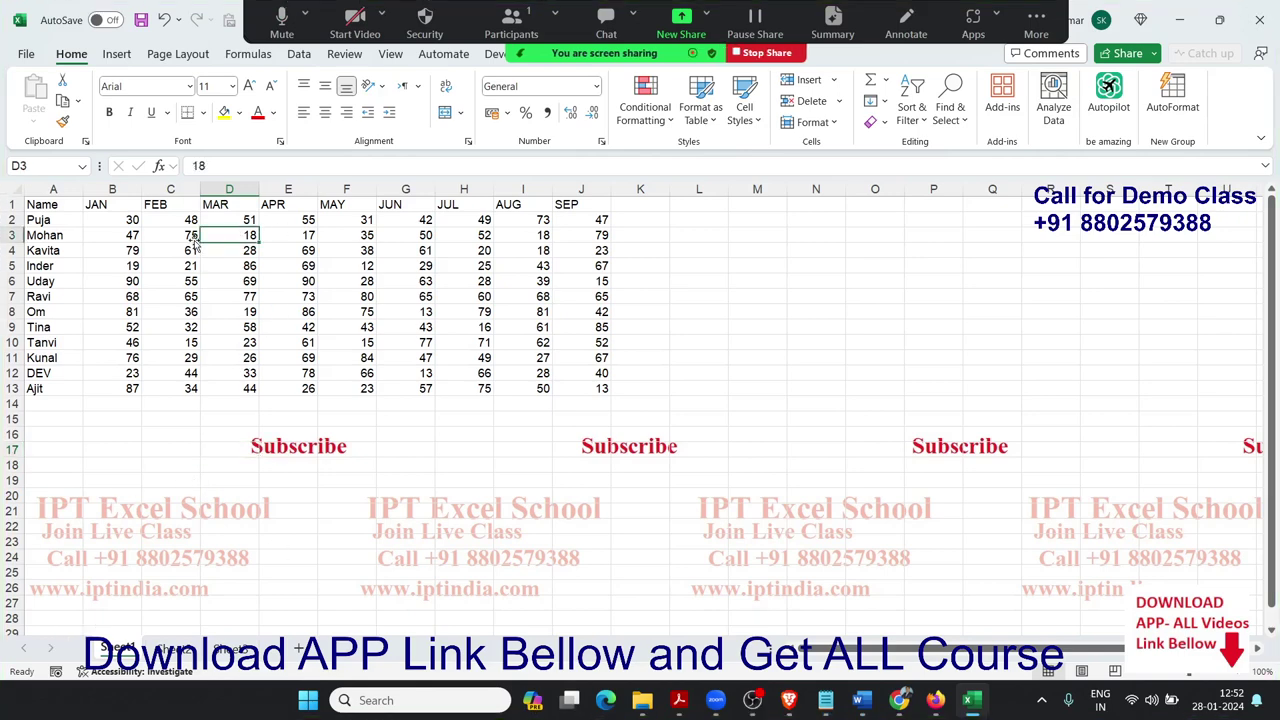
pyautogui.click(640, 189)
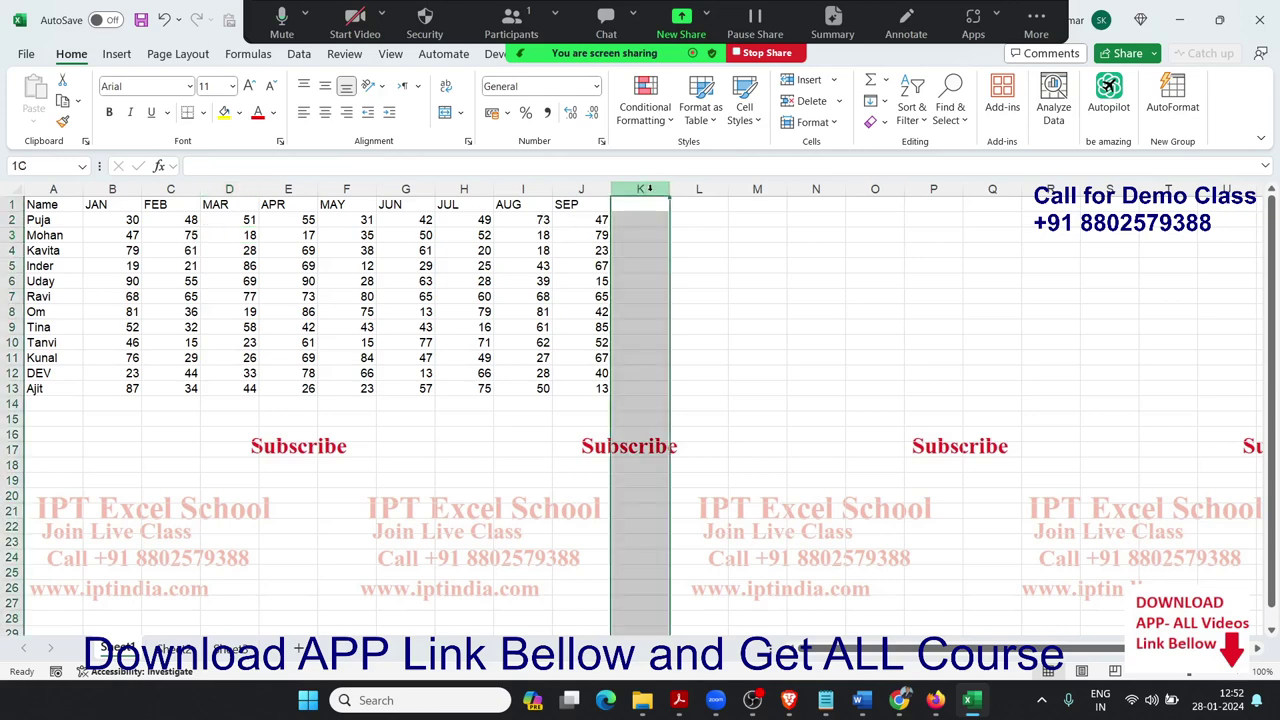
pyautogui.click(127, 408)
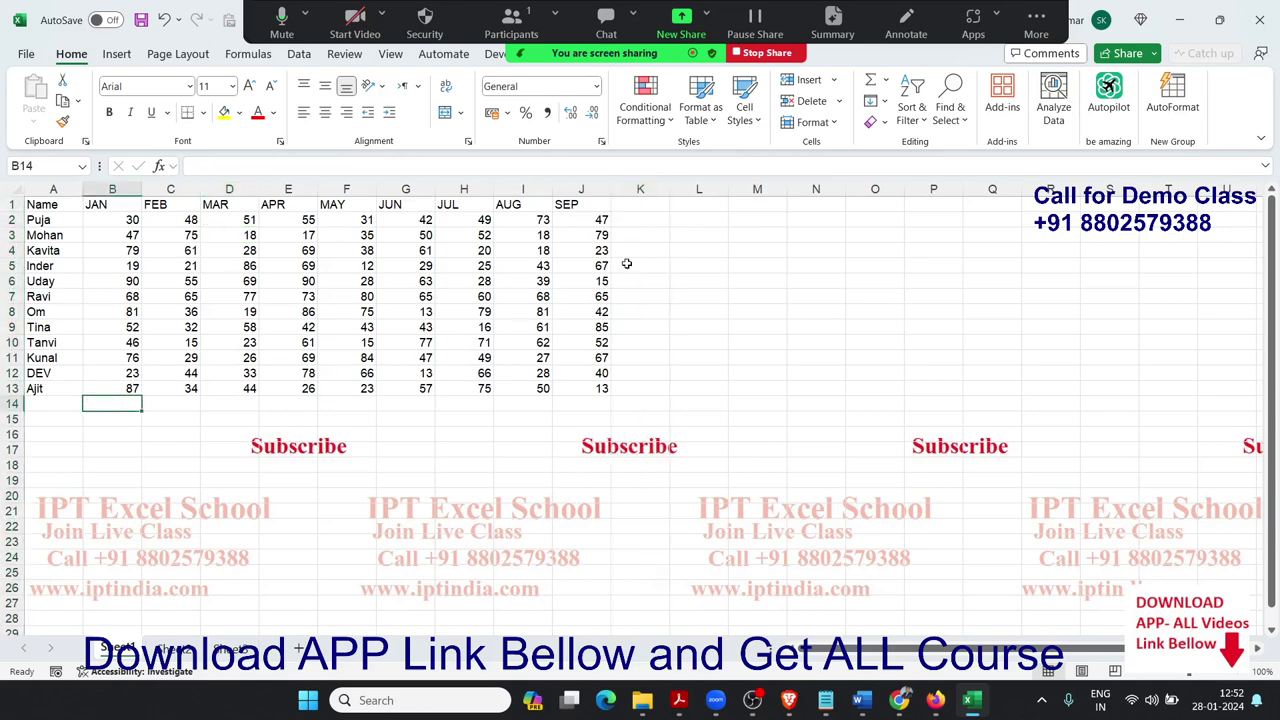
pyautogui.click(644, 190)
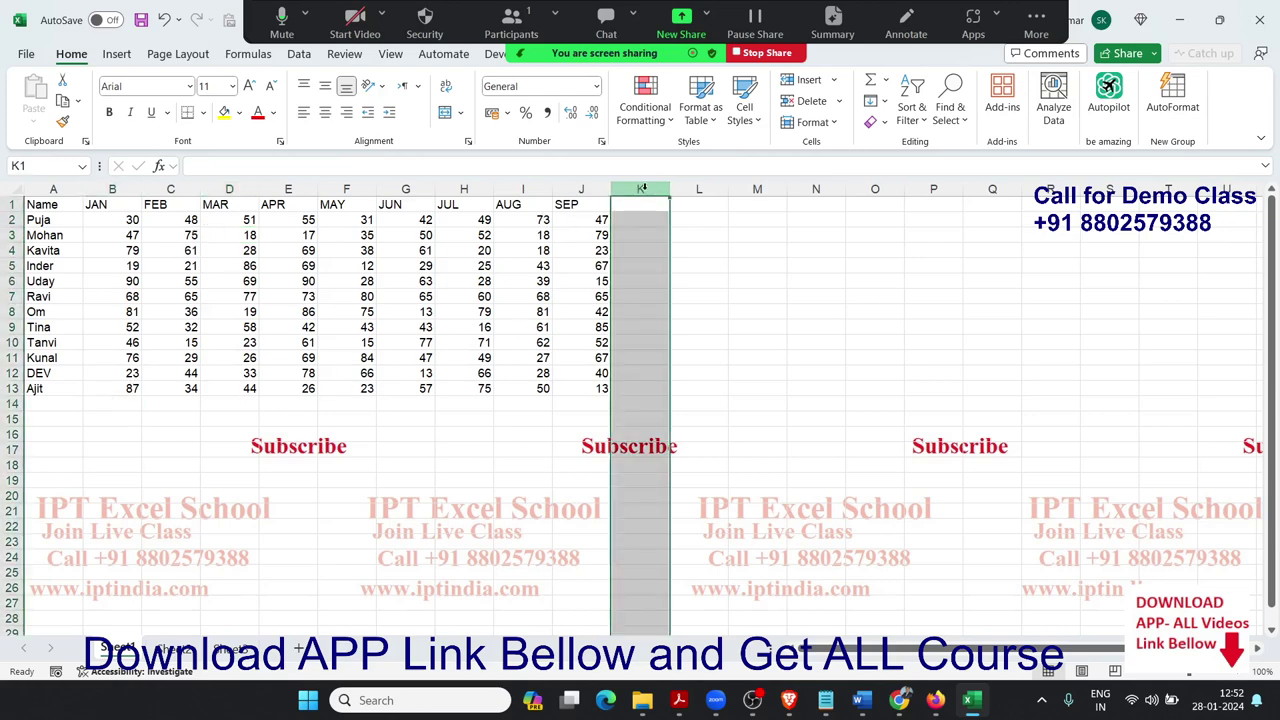
pyautogui.click(640, 250)
pyautogui.click(495, 54)
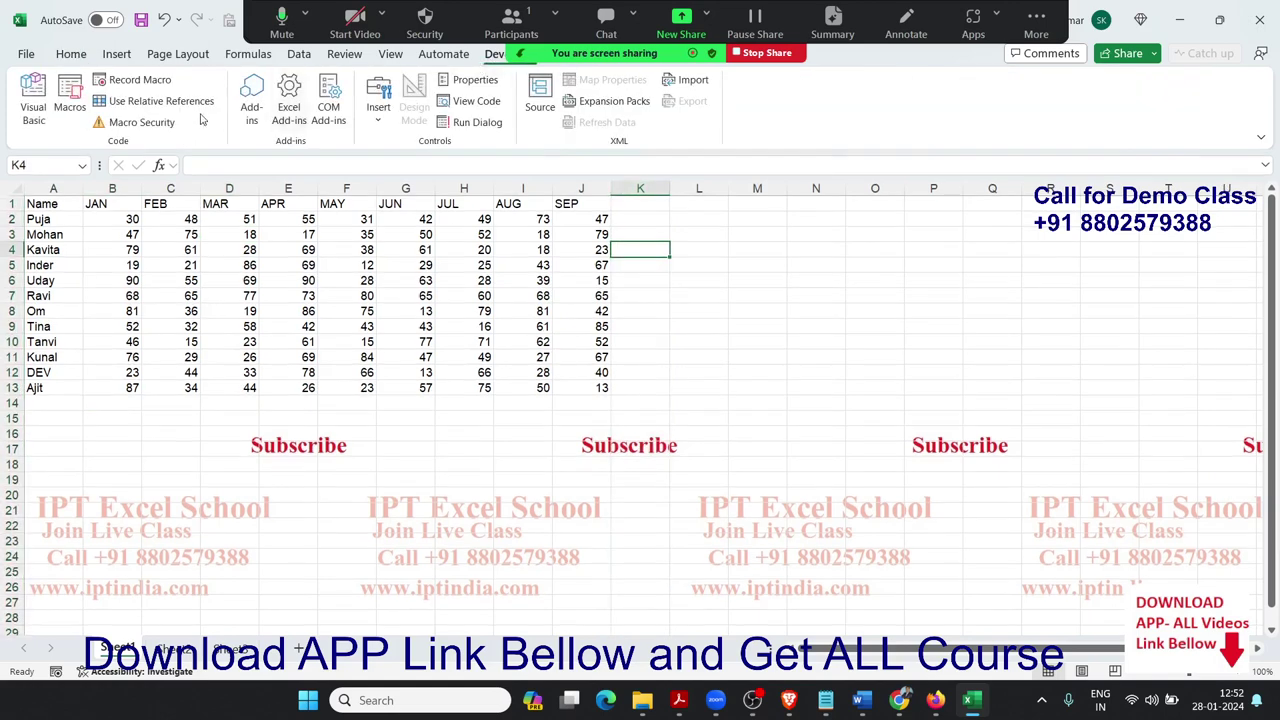
# Insert a new module and type Sub samp_37() to get its End Sub
pyautogui.click(36, 108)
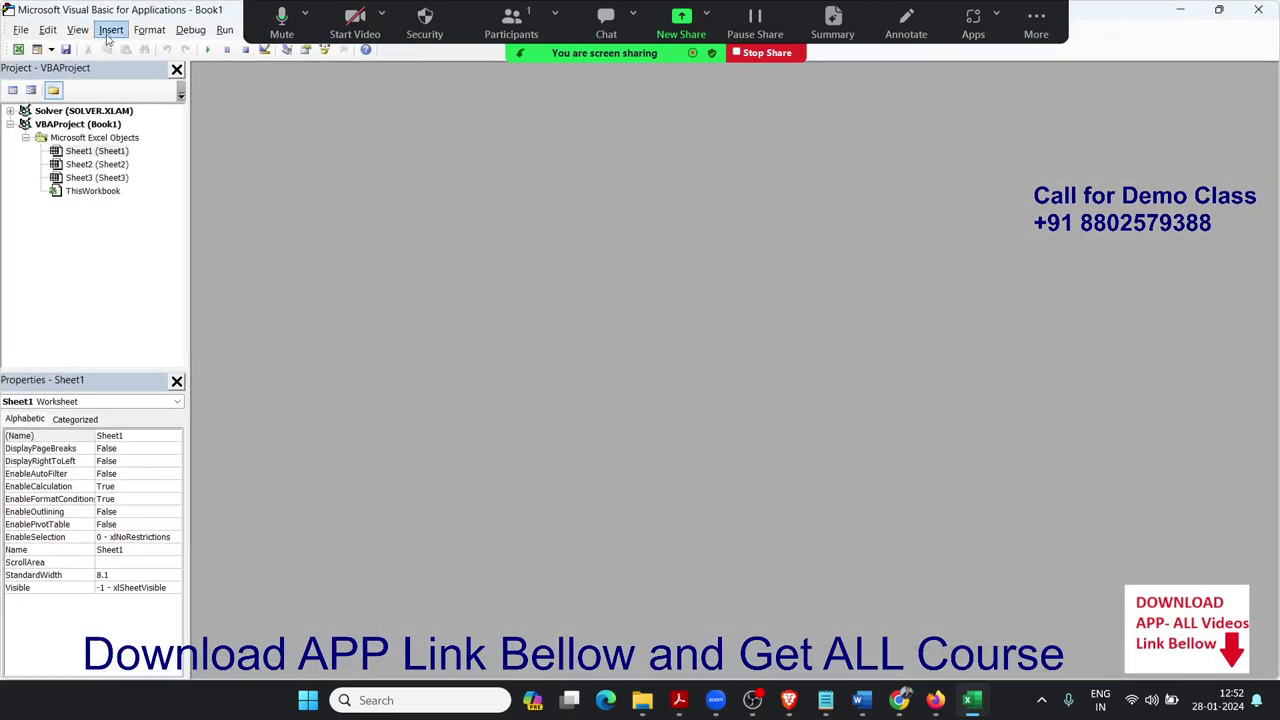
pyautogui.click(111, 29)
pyautogui.click(125, 85)
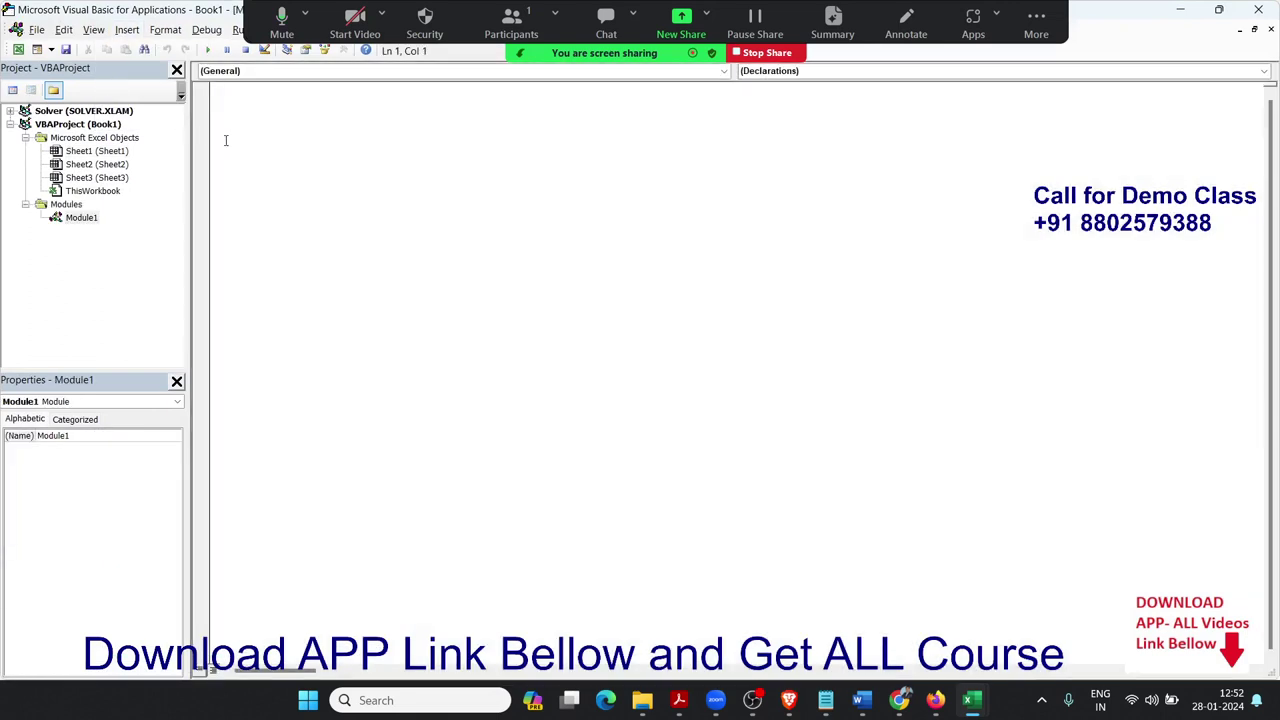
pyautogui.write('Sub ')
pyautogui.write('sam')
pyautogui.write('p_')
pyautogui.write('37()')
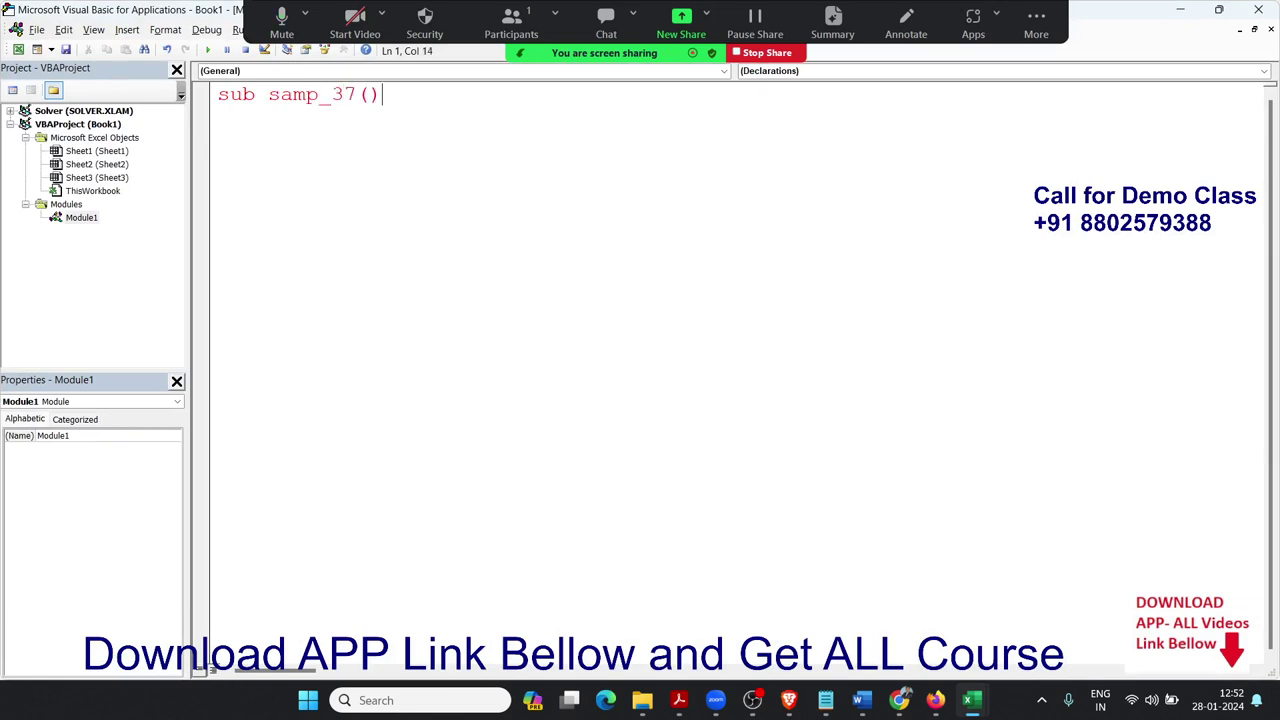
pyautogui.press('Return')
pyautogui.press('Return')
pyautogui.press('Return')
pyautogui.press('Return')
pyautogui.press('Return')
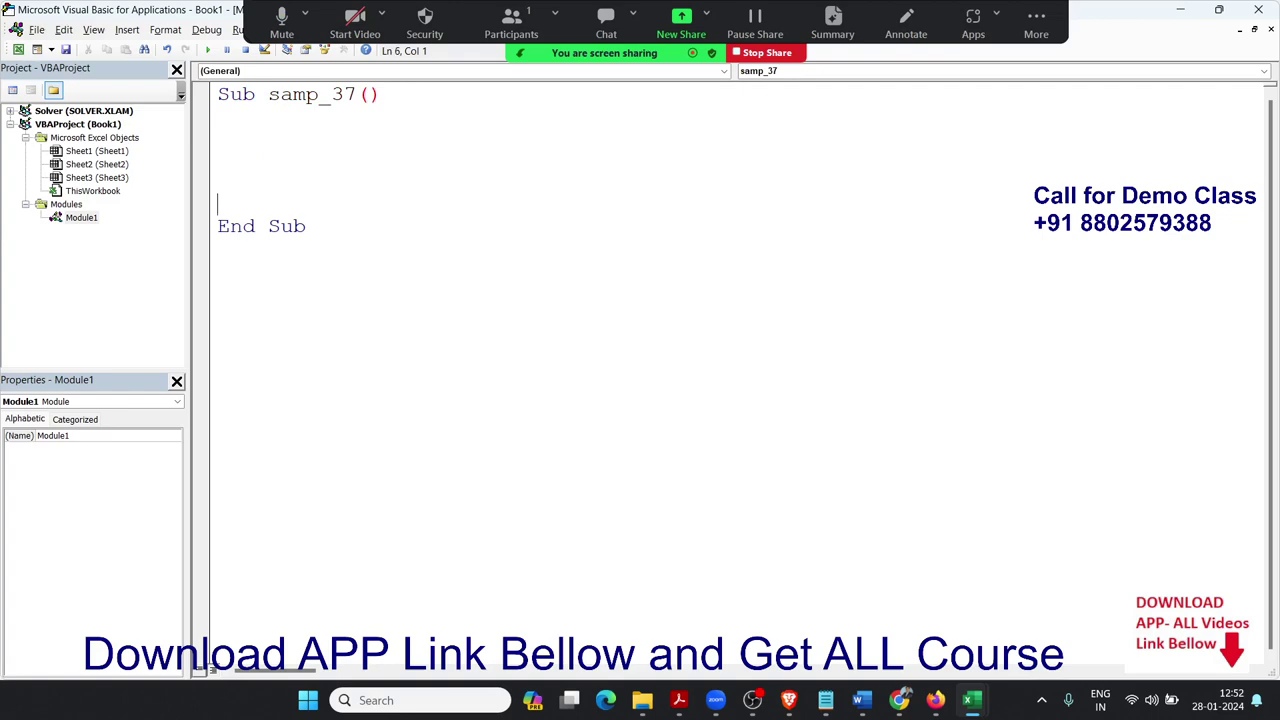
# Look at cells K1 and A1 on the worksheet, then return to the code
pyautogui.hotkey('alt', 'F11')
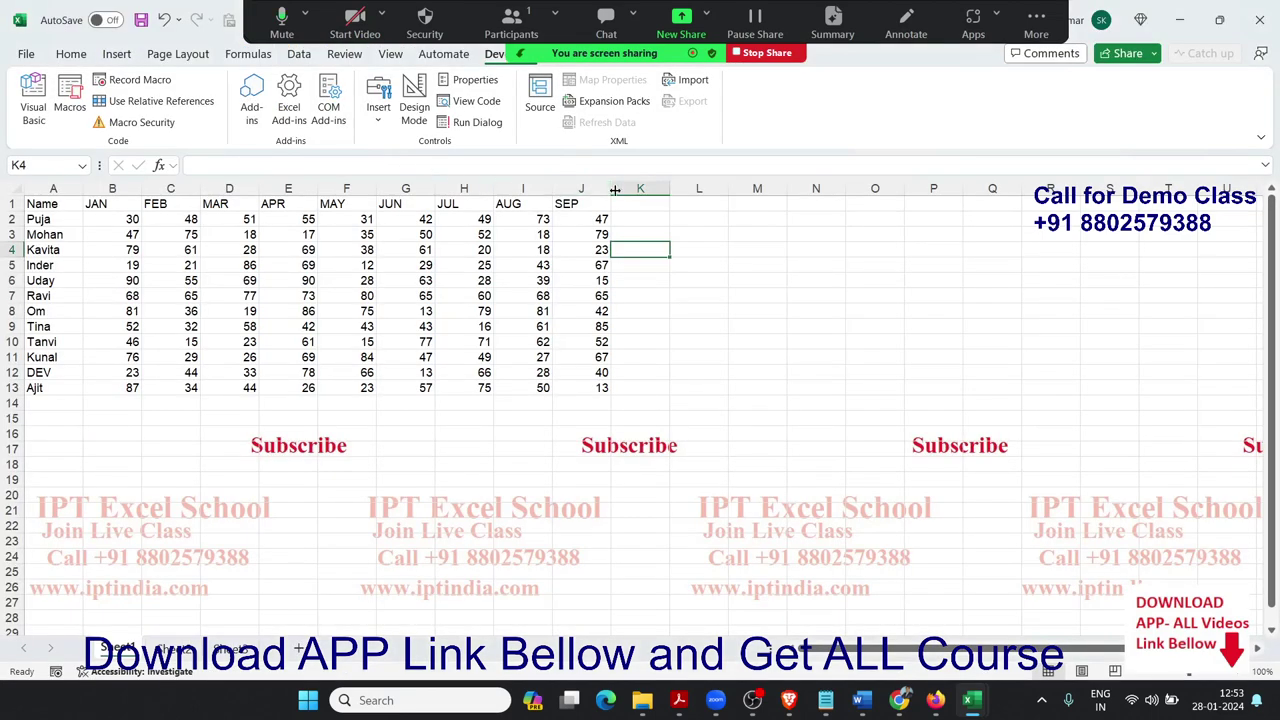
pyautogui.click(655, 203)
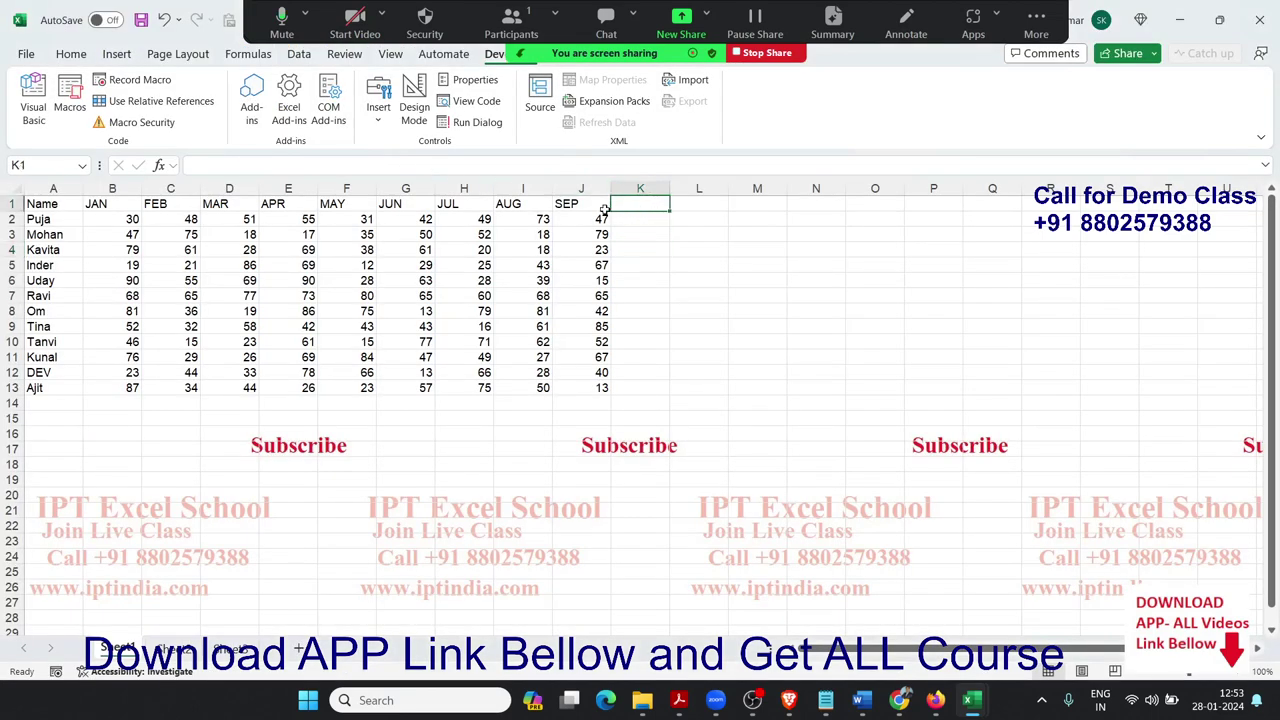
pyautogui.click(45, 206)
pyautogui.click(626, 203)
pyautogui.hotkey('alt', 'F11')
# Write Range("A1").End.Select on the blank line inside samp_37, using IntelliSense for End and Select
pyautogui.press('Up')
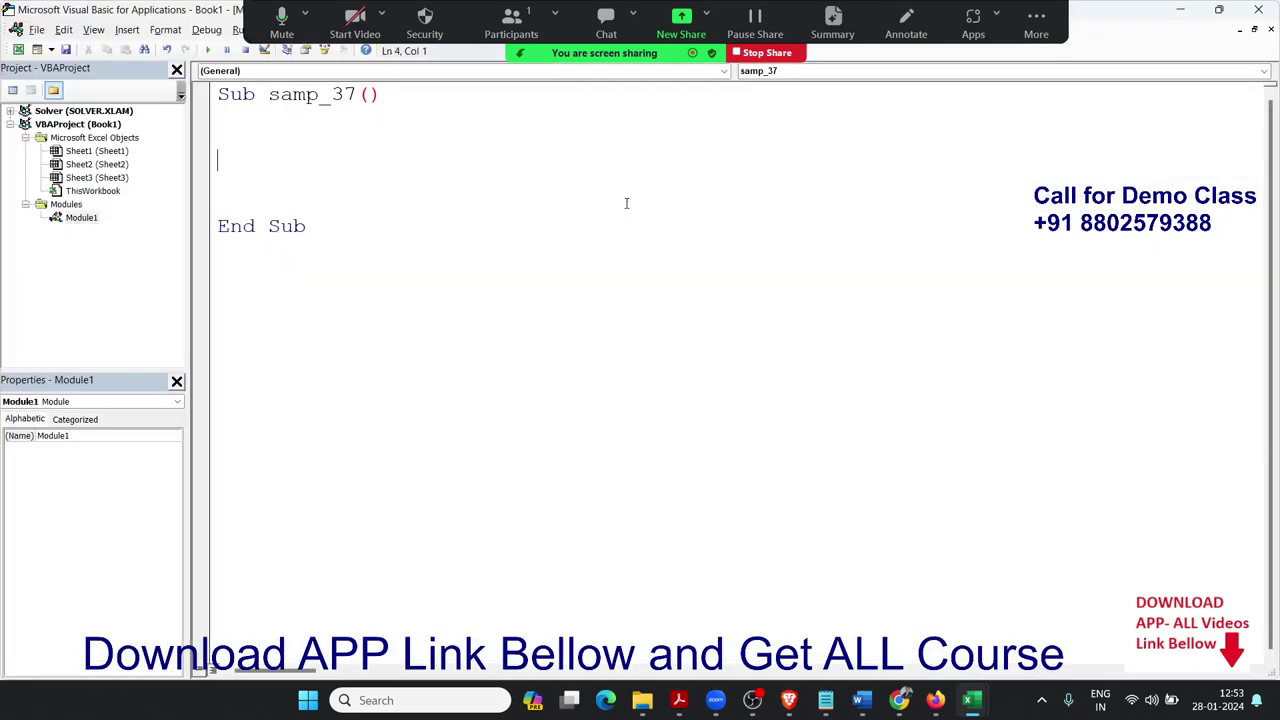
pyautogui.press('Up')
pyautogui.write('rang')
pyautogui.write('e')
pyautogui.press('BackSpace')
pyautogui.press('BackSpace')
pyautogui.press('BackSpace')
pyautogui.press('BackSpace')
pyautogui.press('BackSpace')
pyautogui.write('range')
pyautogui.write('(')
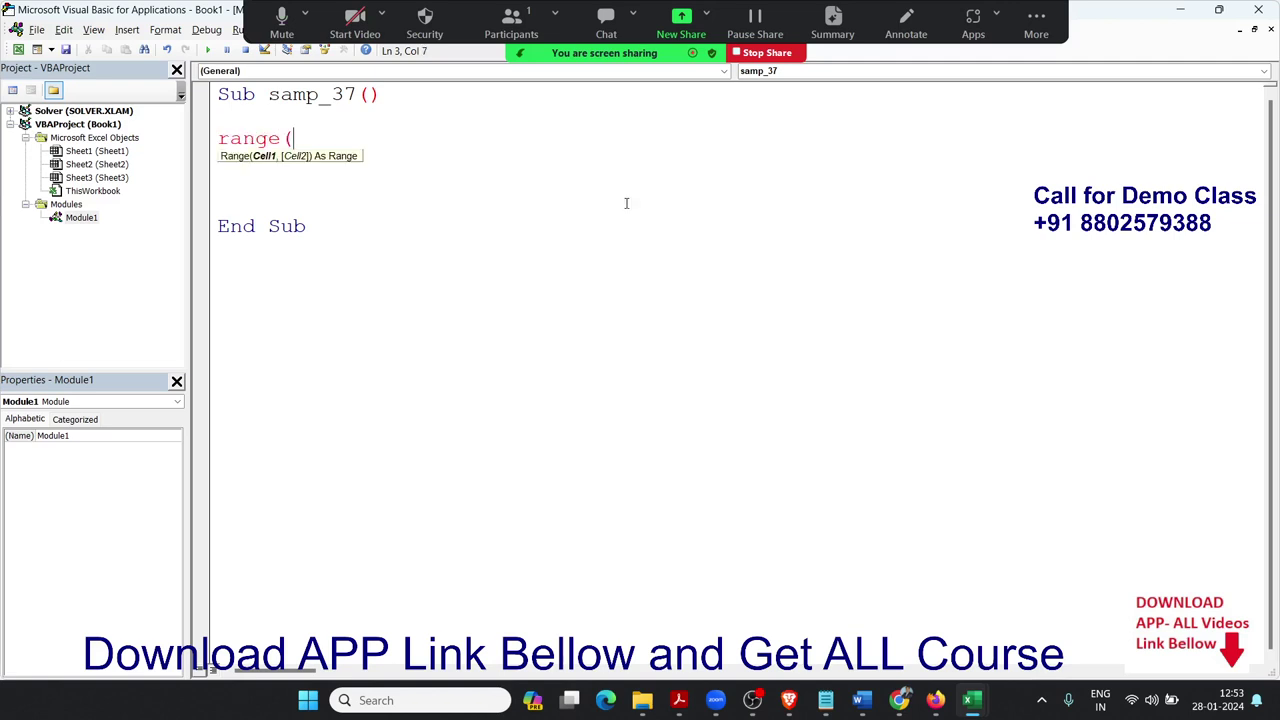
pyautogui.write('A')
pyautogui.press('BackSpace')
pyautogui.write('"')
pyautogui.write('A1")')
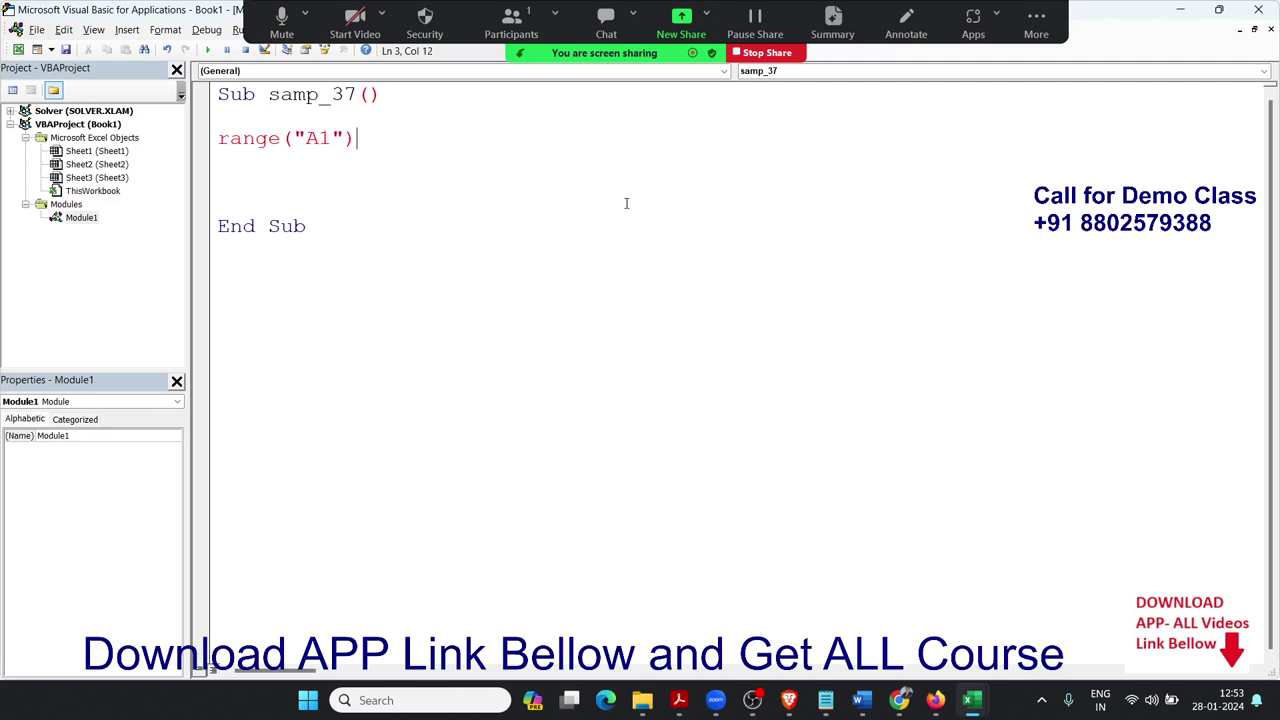
pyautogui.write('.em')
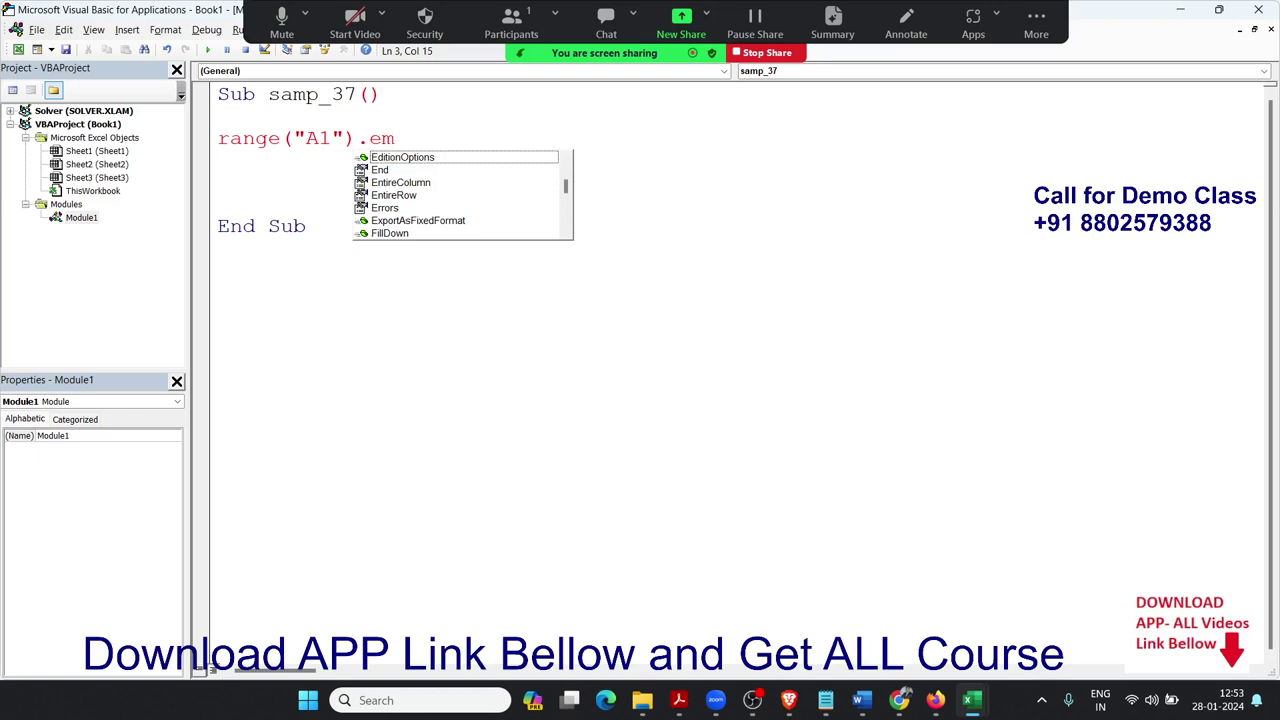
pyautogui.press('Down')
pyautogui.press('Tab')
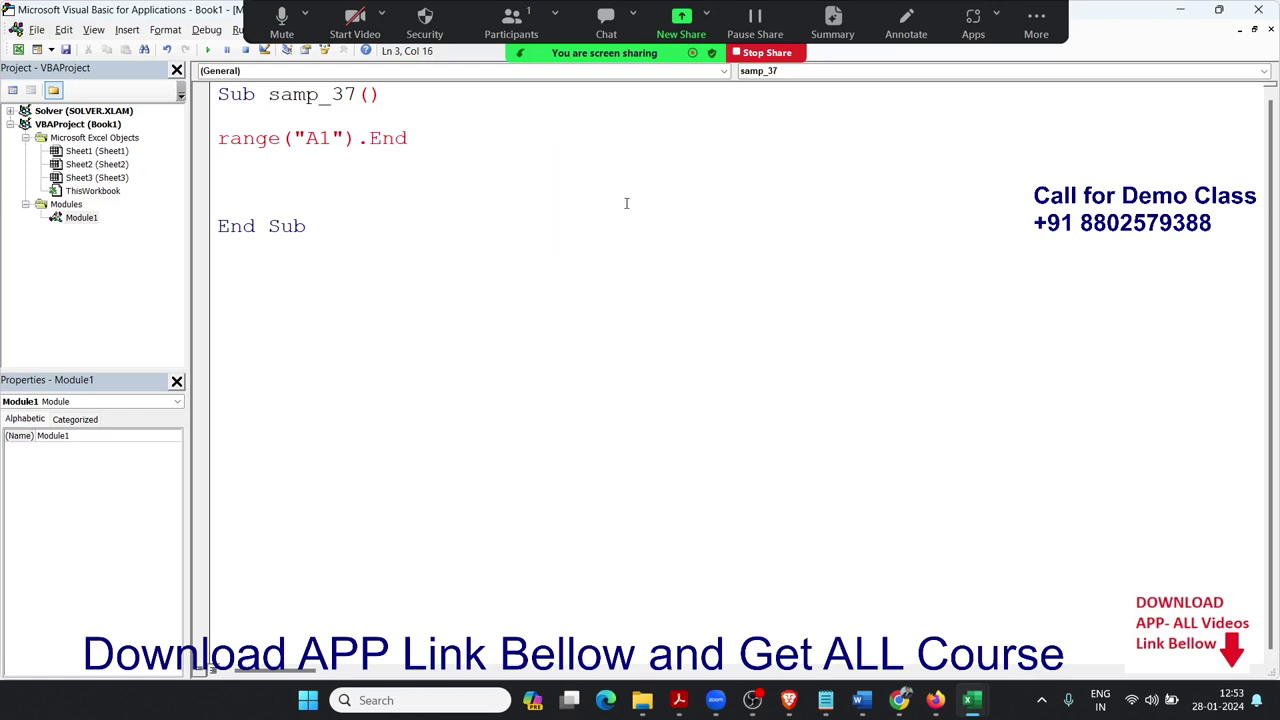
pyautogui.write('.se')
pyautogui.press('Tab')
pyautogui.click(677, 209)
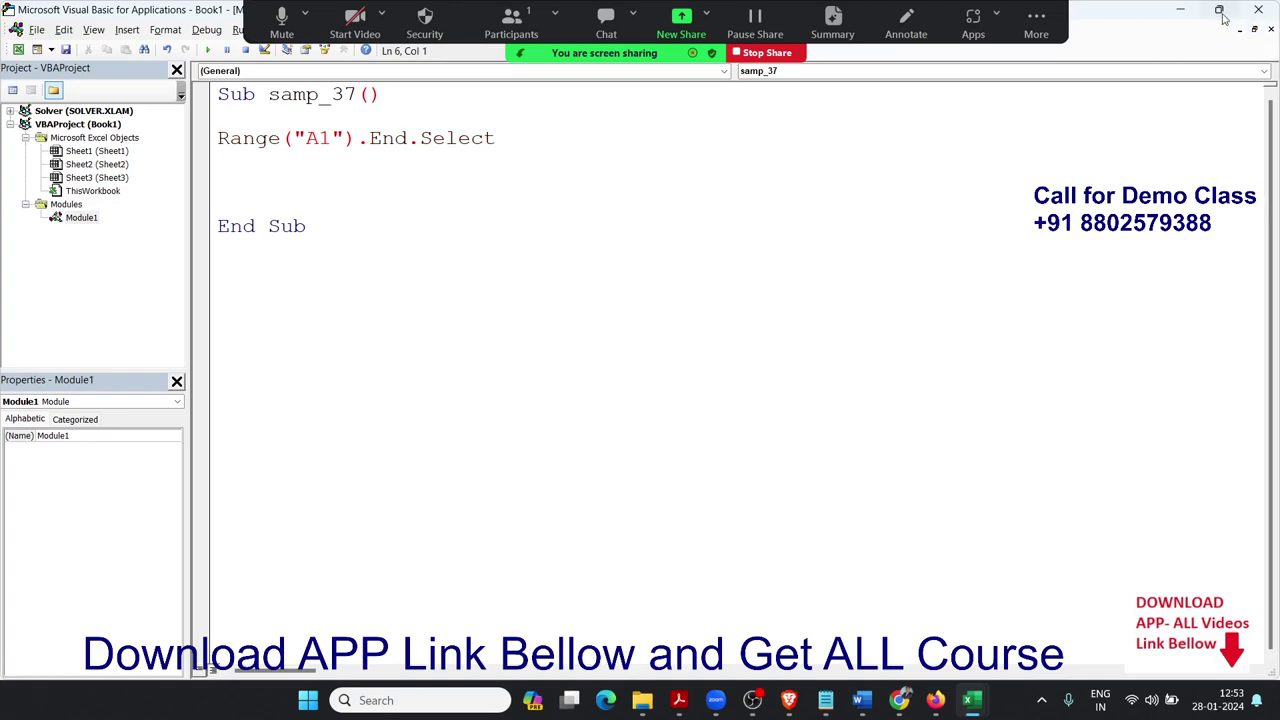
# Tile the VBA editor on the left half and the Excel workbook on the right
pyautogui.moveTo(1222, 16)
pyautogui.click(1114, 57)
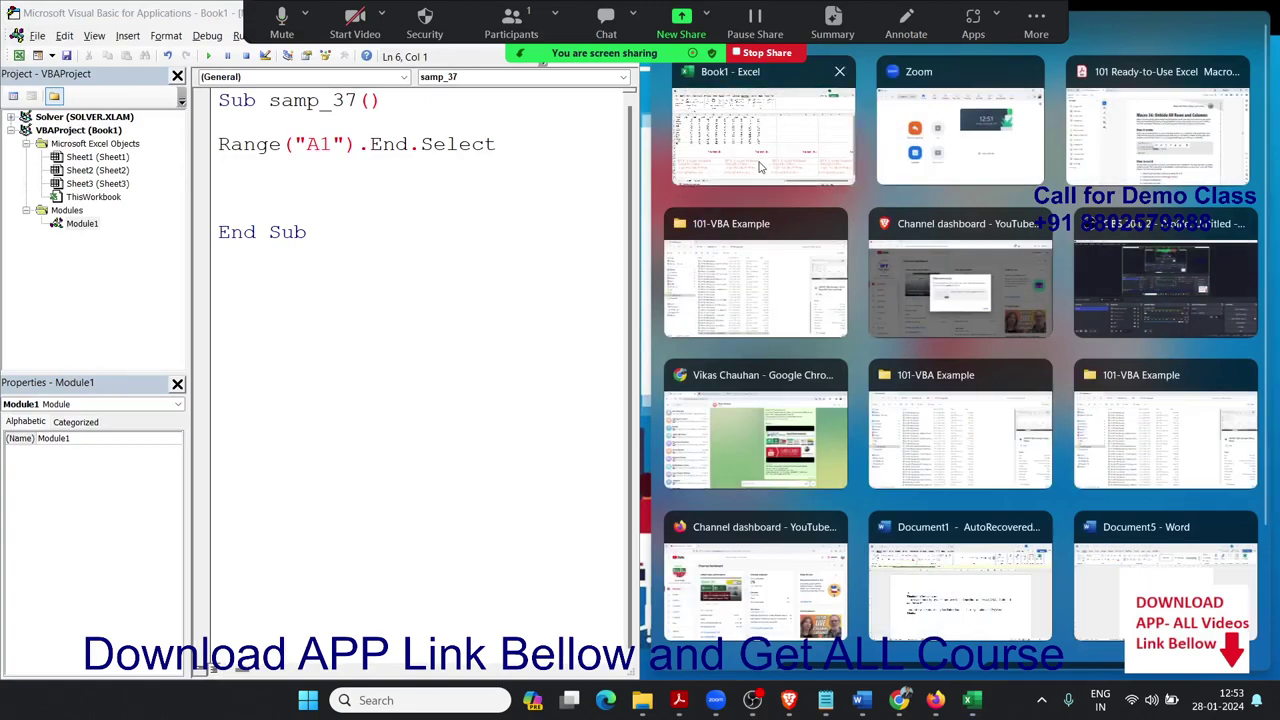
pyautogui.click(760, 170)
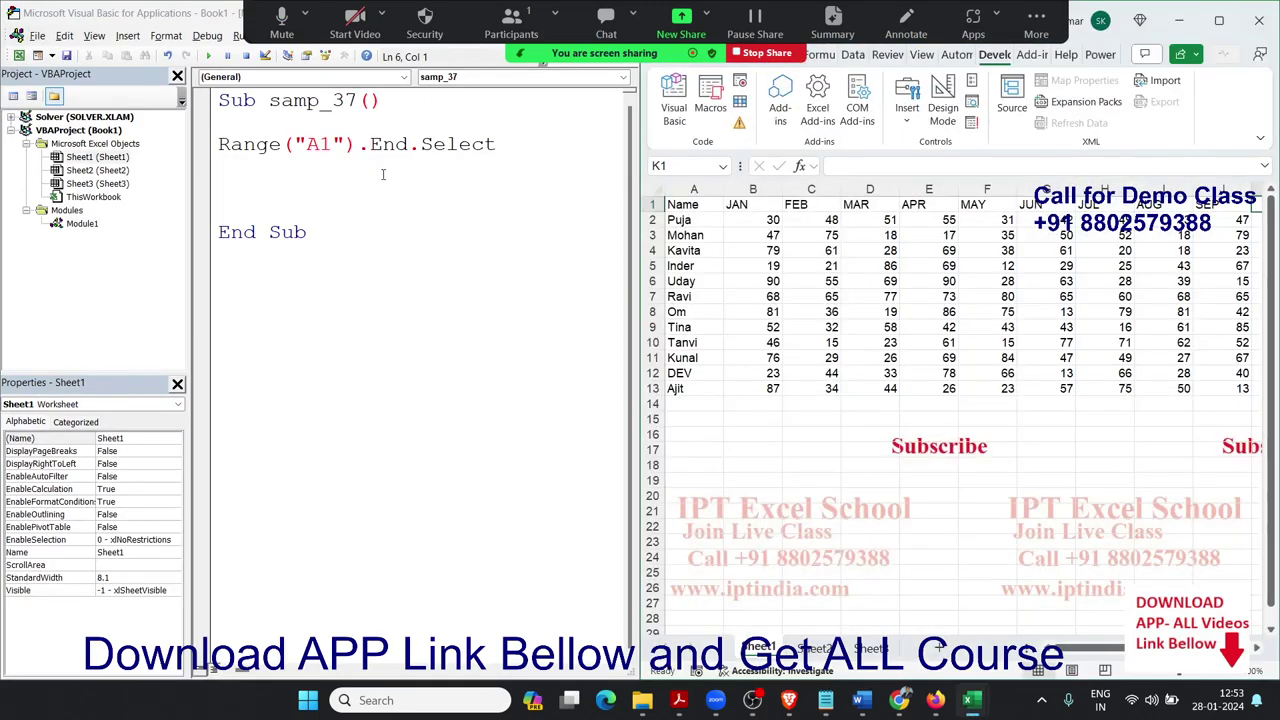
pyautogui.click(736, 204)
pyautogui.click(346, 212)
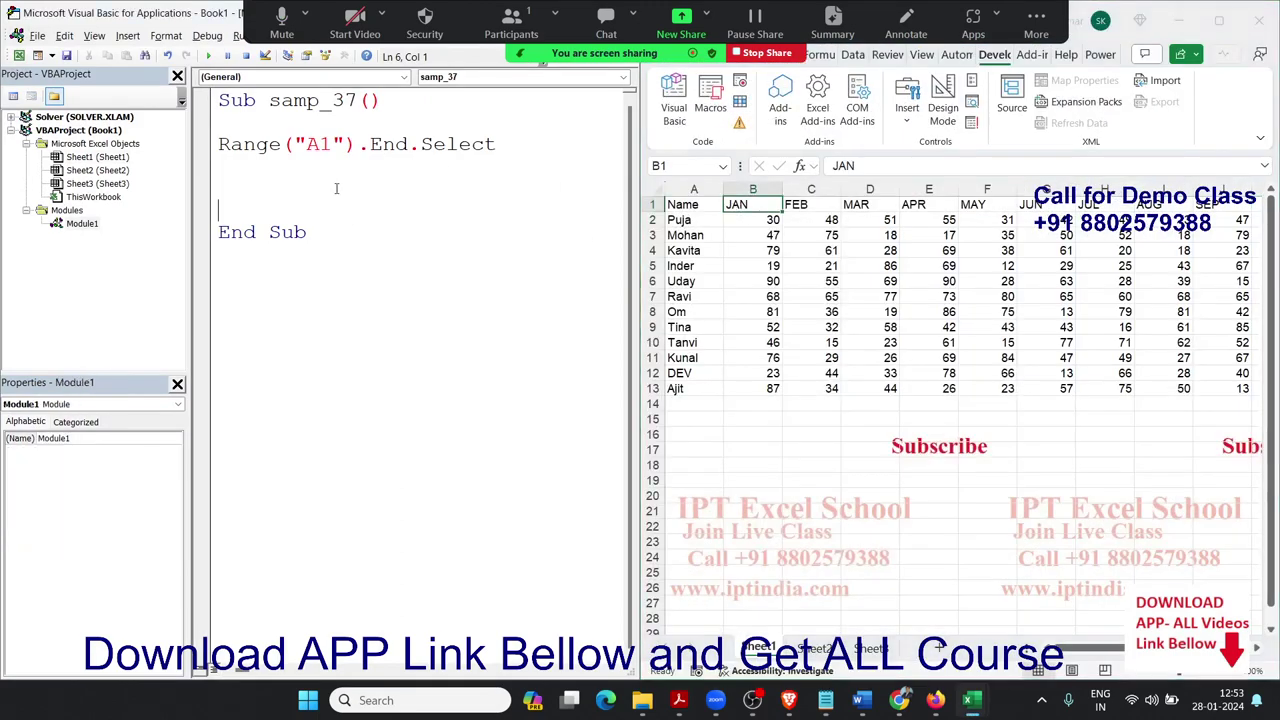
# Run samp_37, dismiss the 'Argument not optional' compile error, and reset the run
pyautogui.click(208, 56)
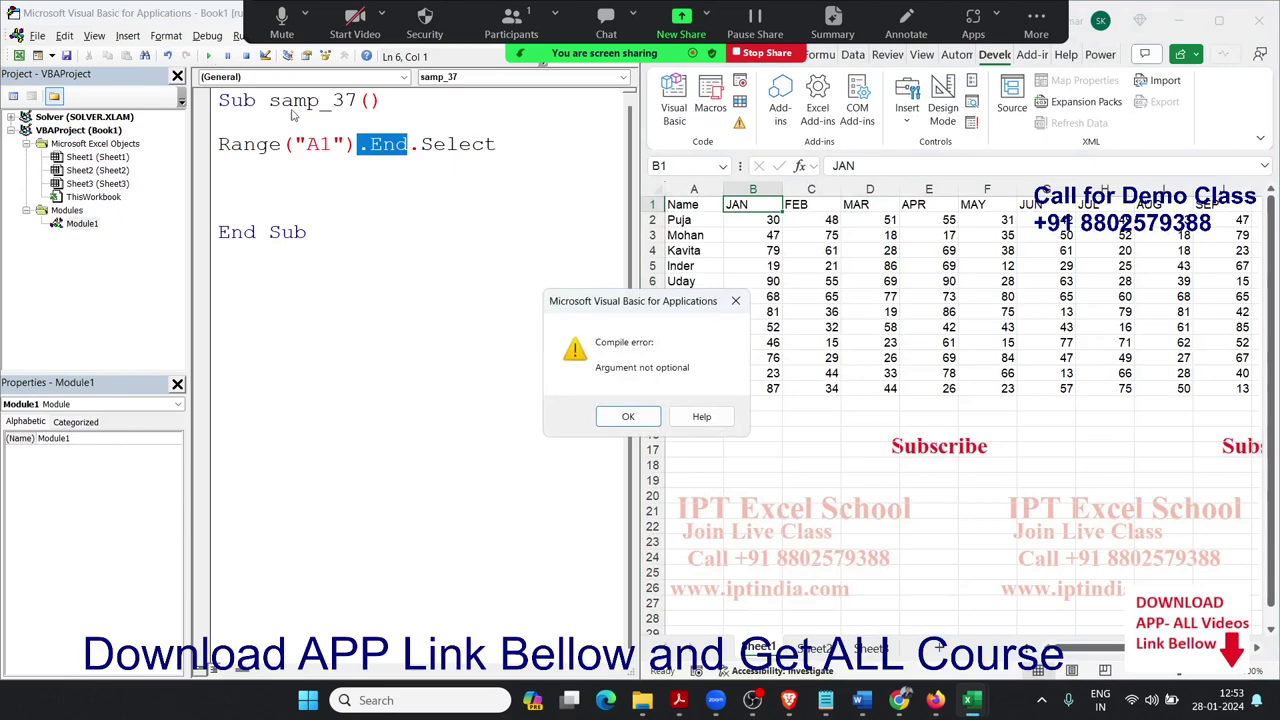
pyautogui.click(622, 416)
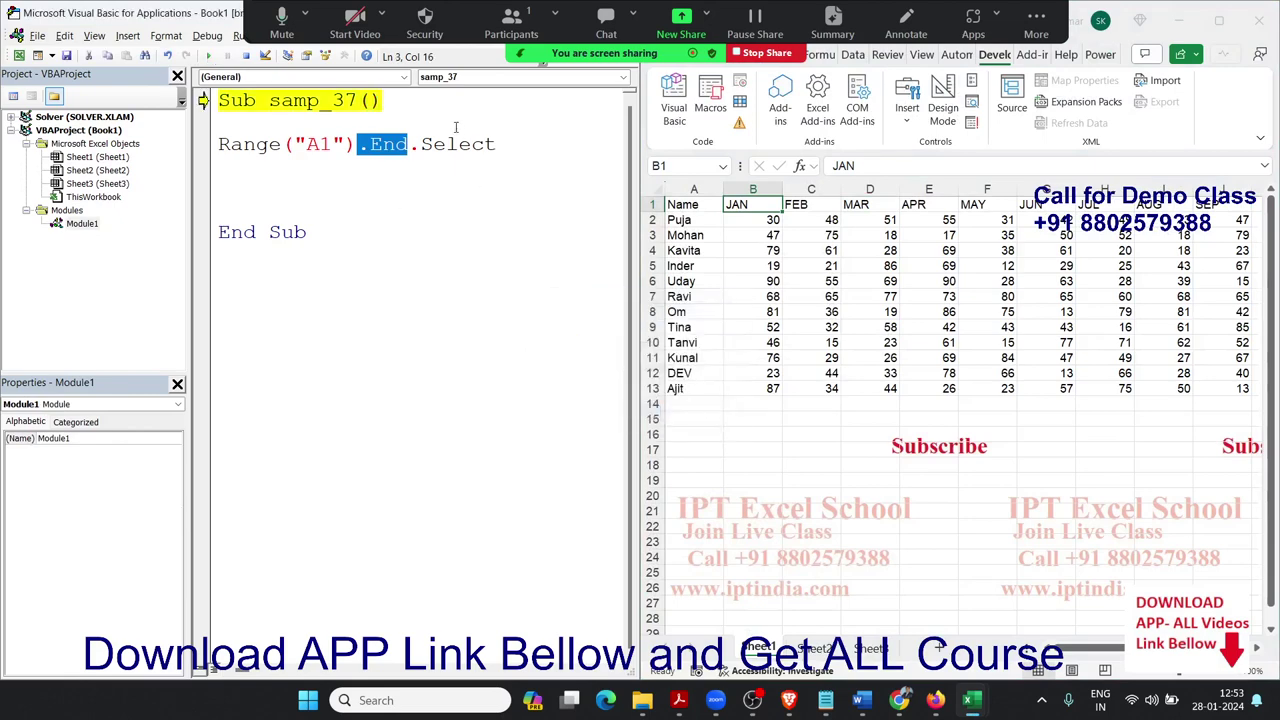
pyautogui.click(367, 125)
pyautogui.click(246, 56)
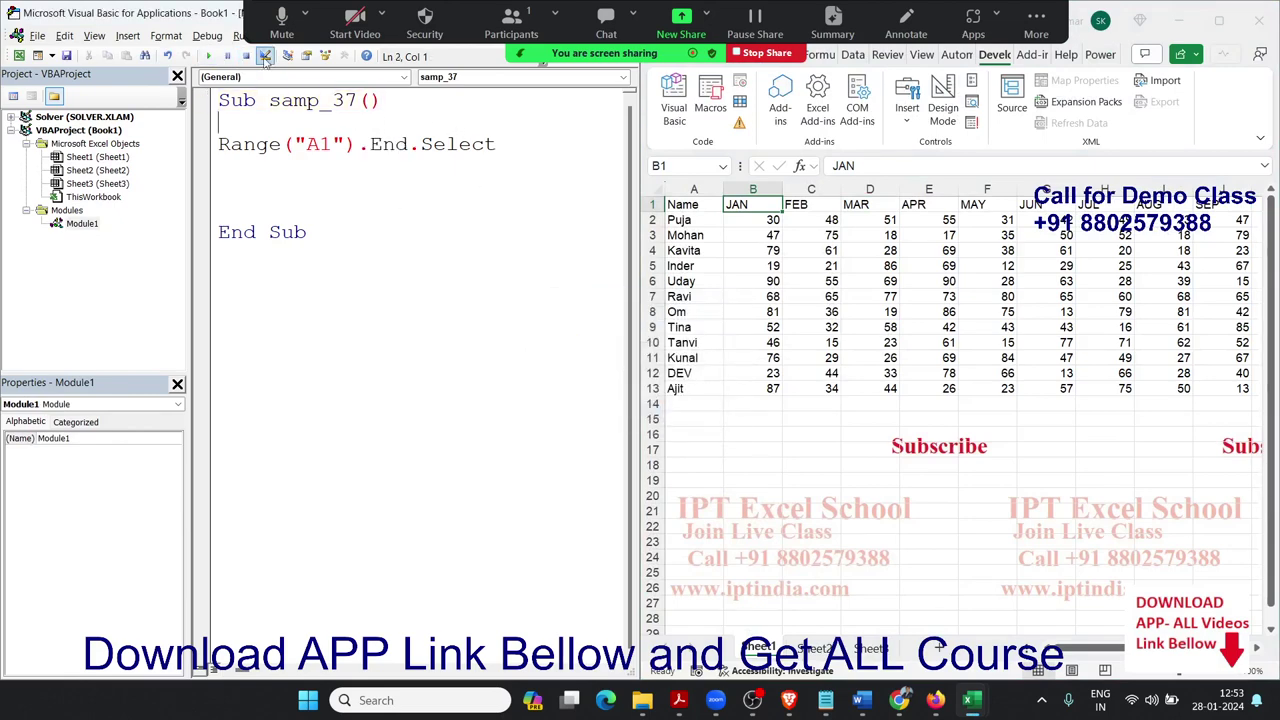
pyautogui.click(497, 149)
# Change the line to Range("A1").End(xlDown).Select
pyautogui.press('BackSpace')
pyautogui.press('BackSpace')
pyautogui.press('BackSpace')
pyautogui.press('BackSpace')
pyautogui.press('BackSpace')
pyautogui.press('BackSpace')
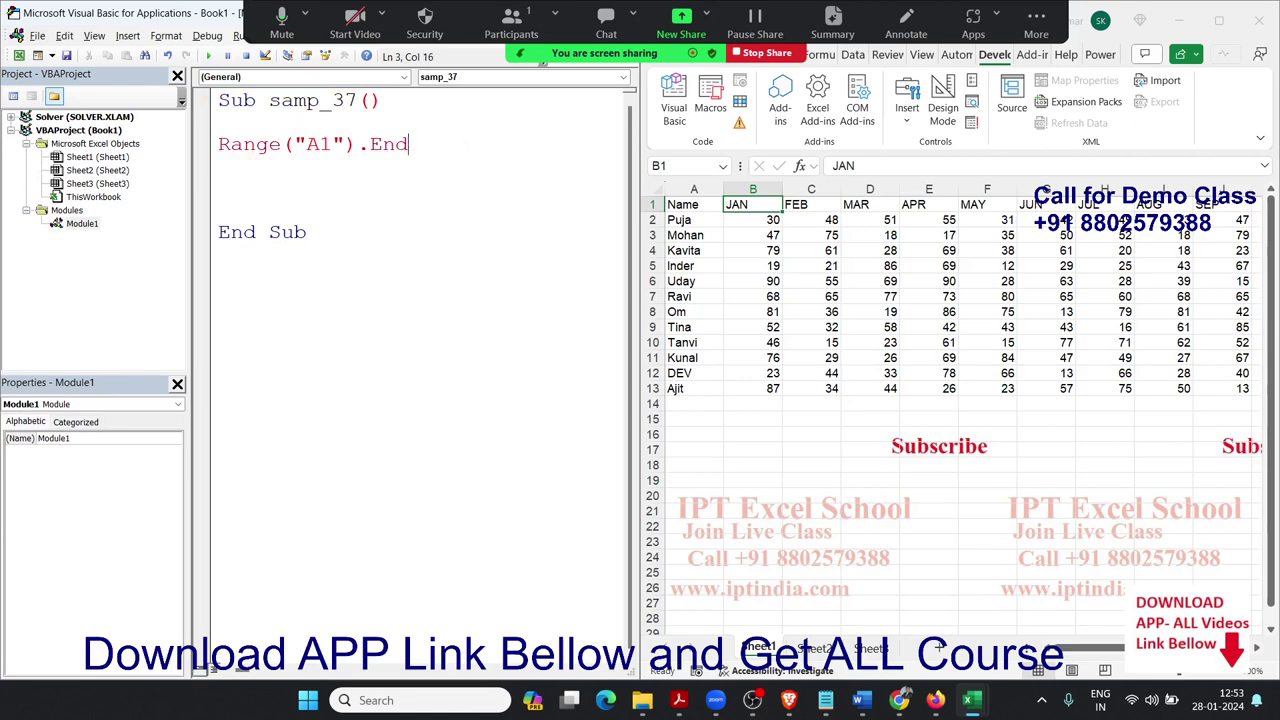
pyautogui.write('(')
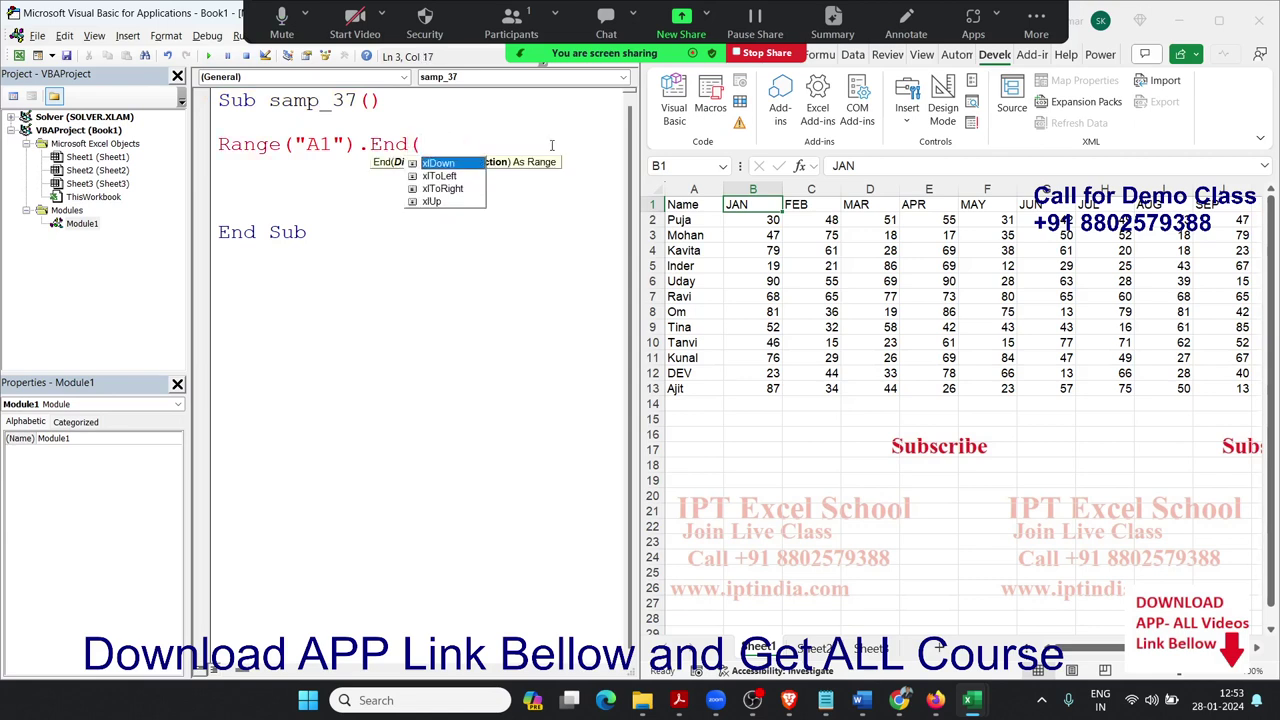
pyautogui.press('Down')
pyautogui.press('Down')
pyautogui.press('Down')
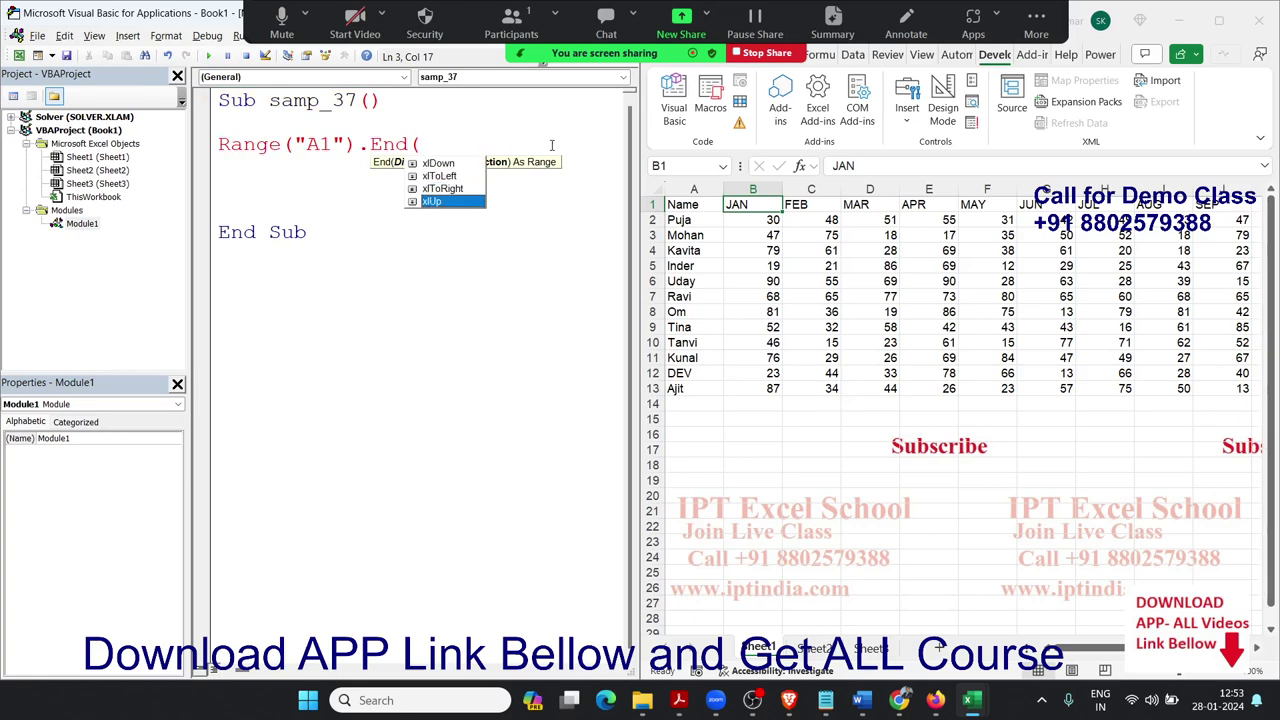
pyautogui.press('Up')
pyautogui.press('Up')
pyautogui.press('Up')
pyautogui.press('Tab')
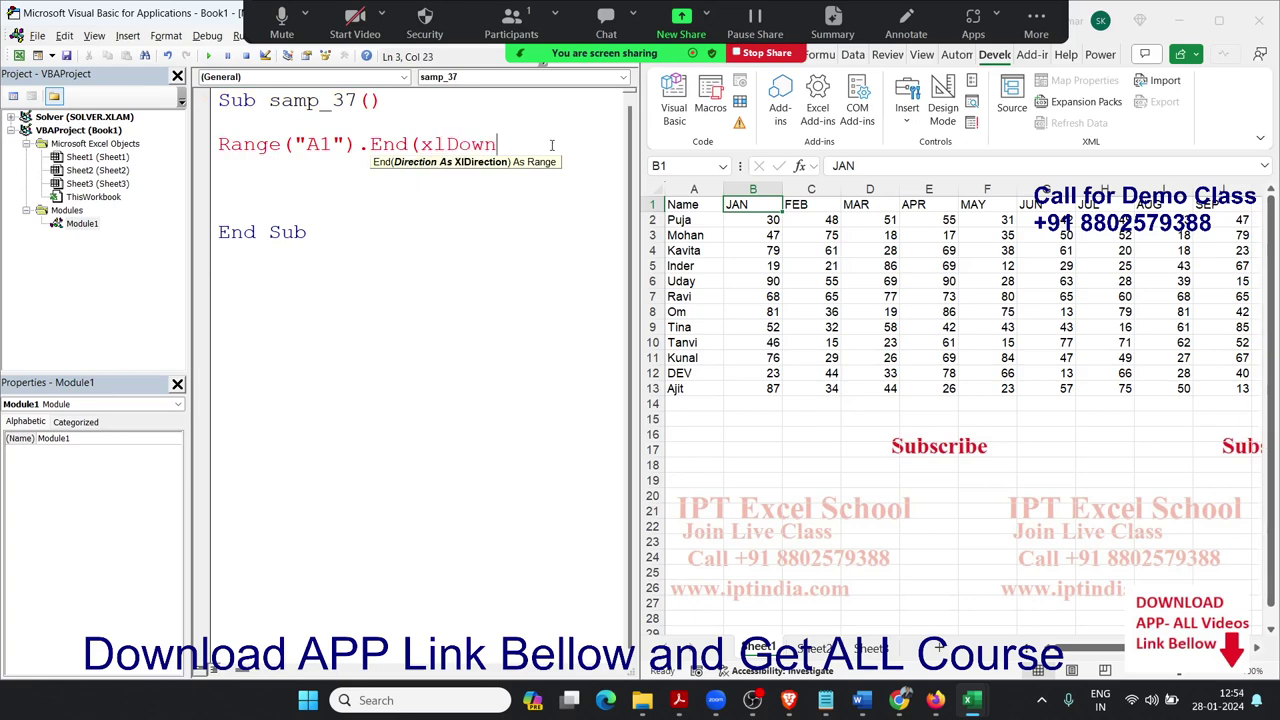
pyautogui.write(').Se')
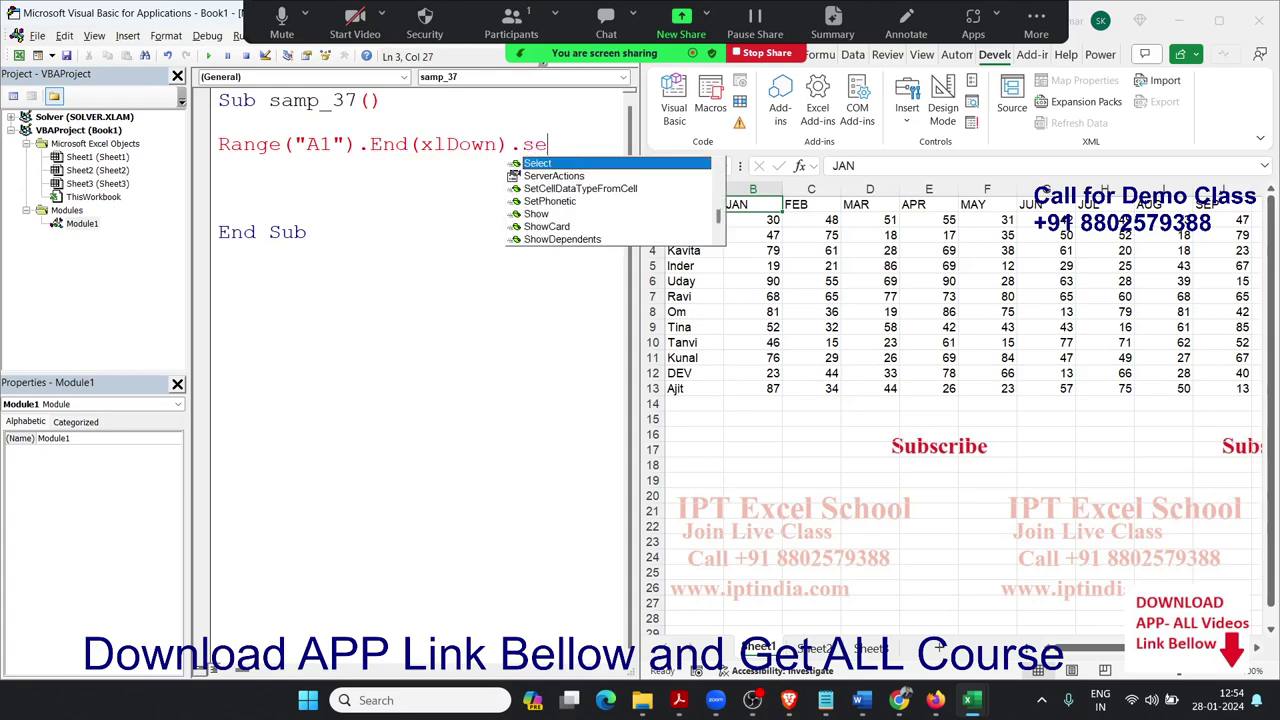
pyautogui.press('Tab')
# Run the macro to confirm it lands on Ajit in A13
pyautogui.click(506, 171)
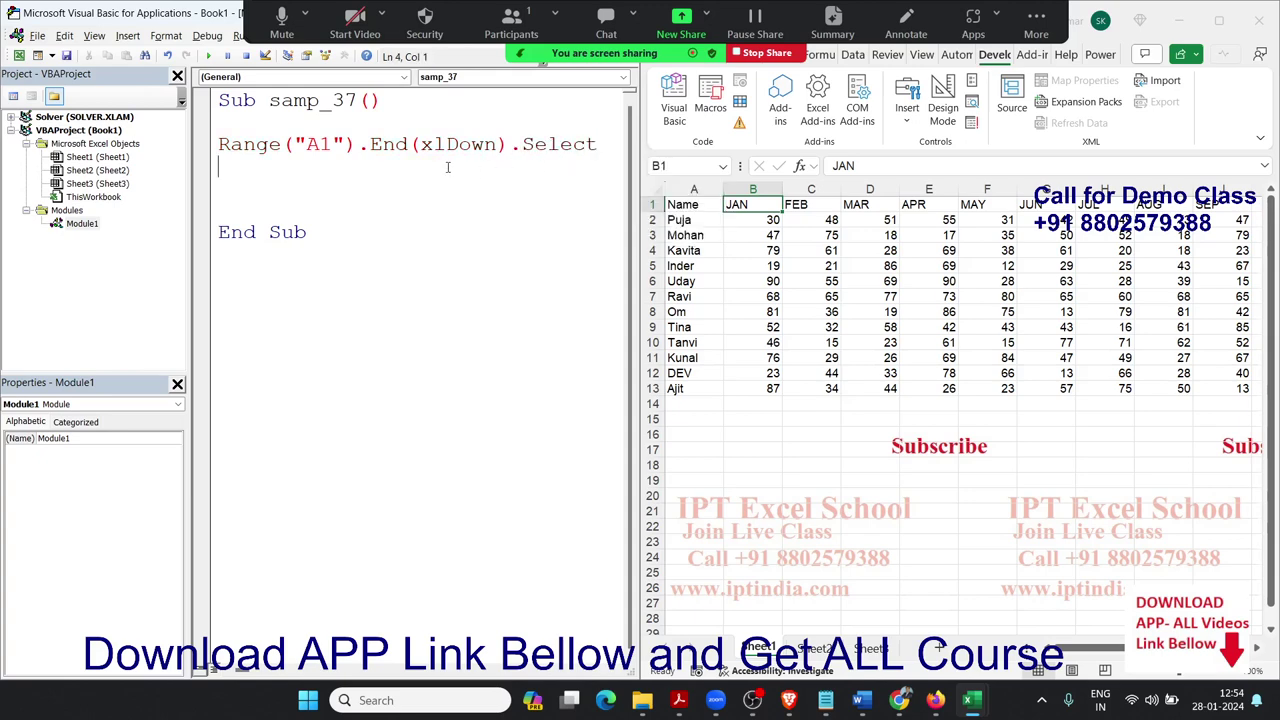
pyautogui.click(208, 55)
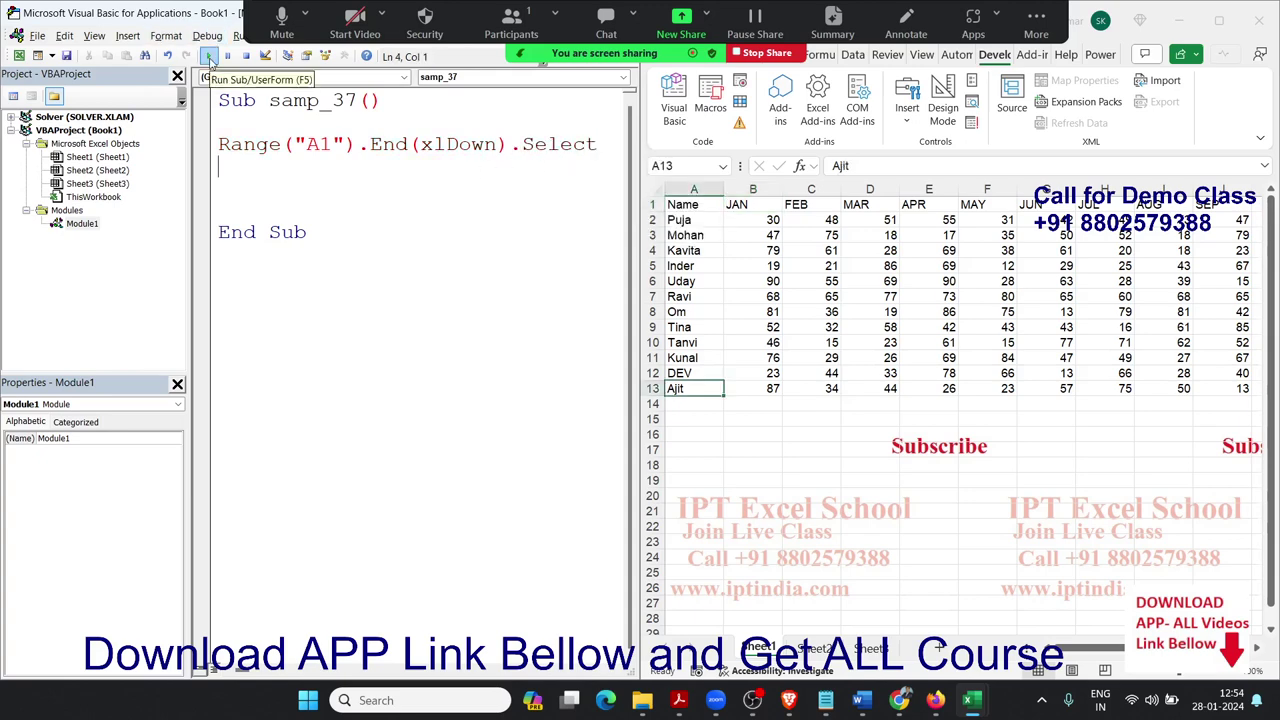
pyautogui.click(509, 147)
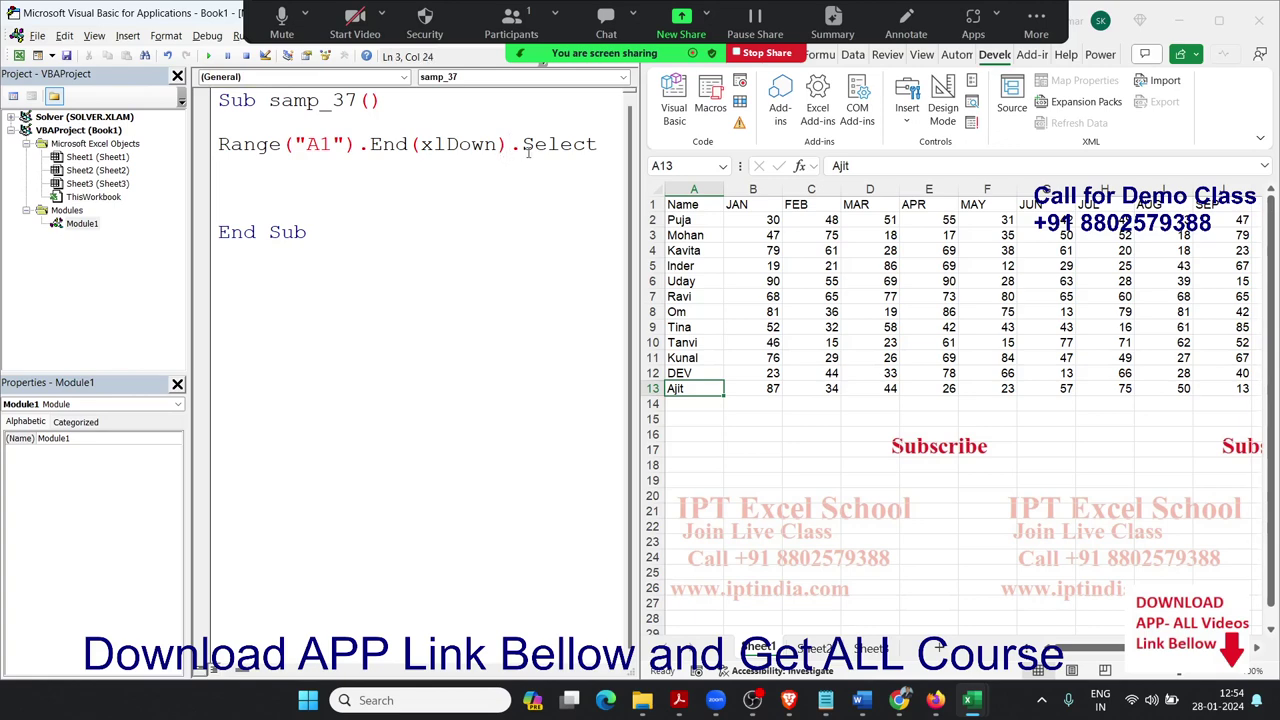
# Insert .Offset(1,0) after End(xlDown) so the selection lands one row below the last name
pyautogui.write('.op.')
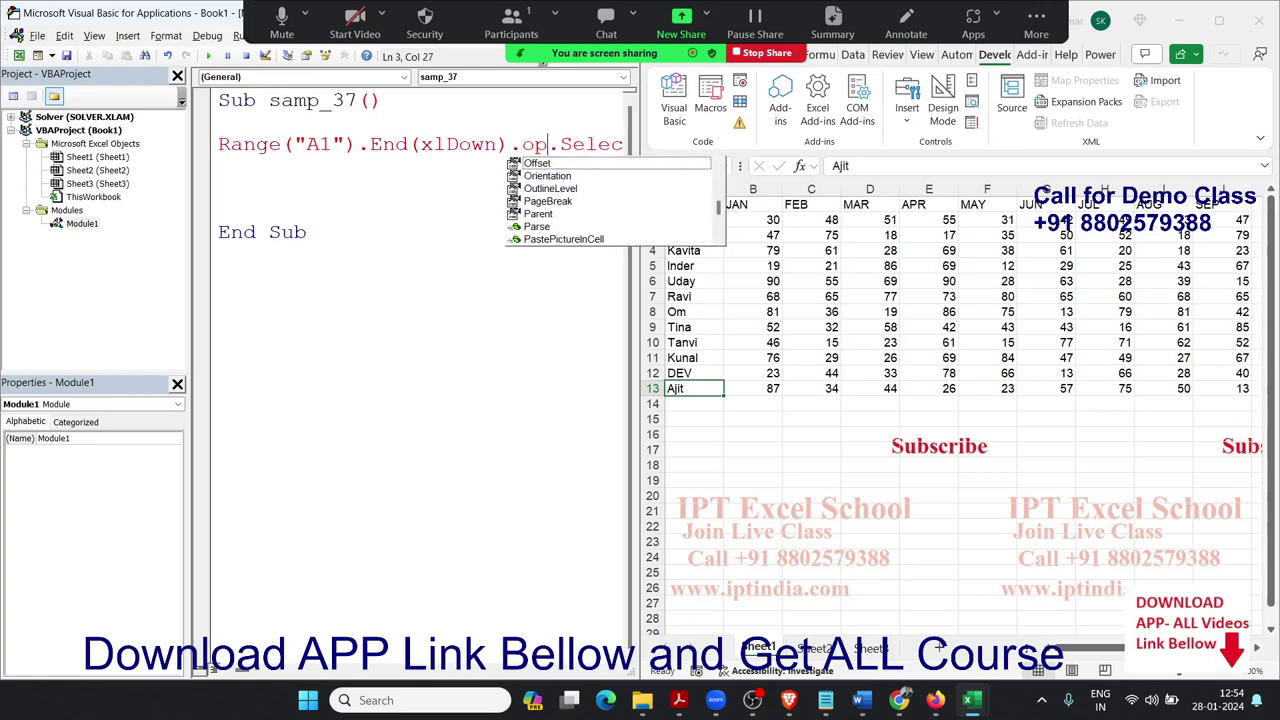
pyautogui.doubleClick(537, 162)
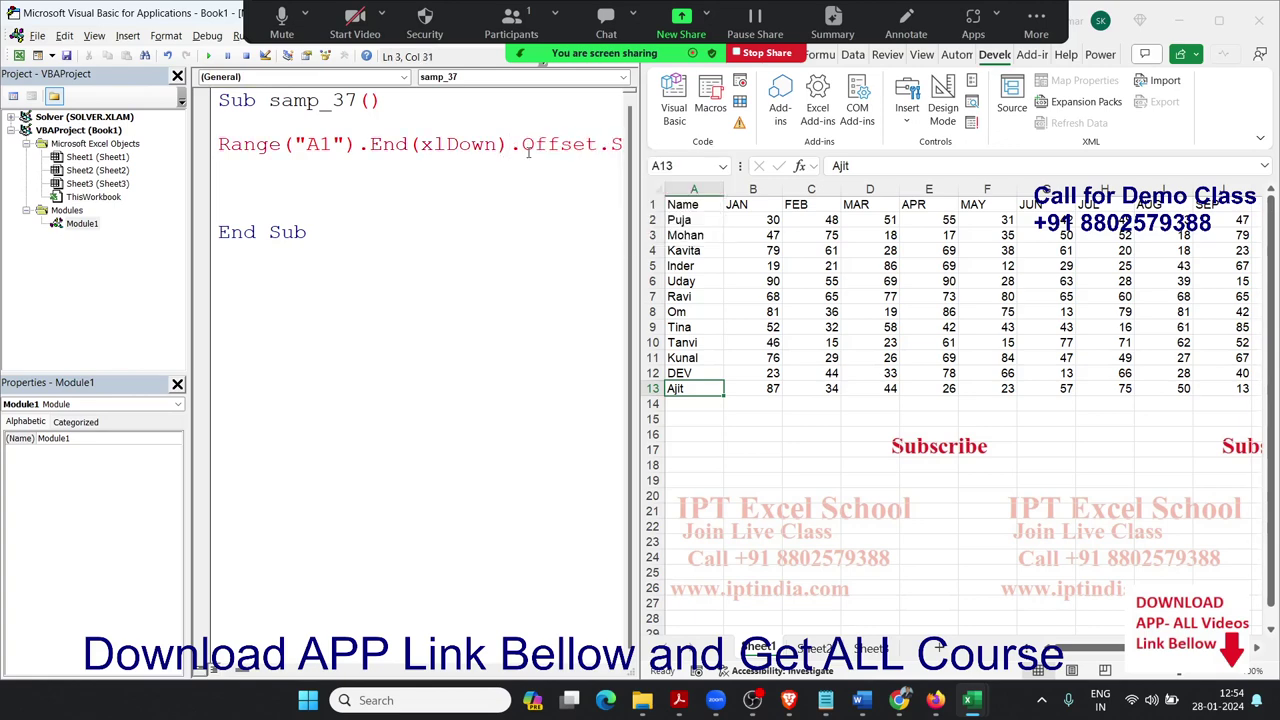
pyautogui.write('(1,0')
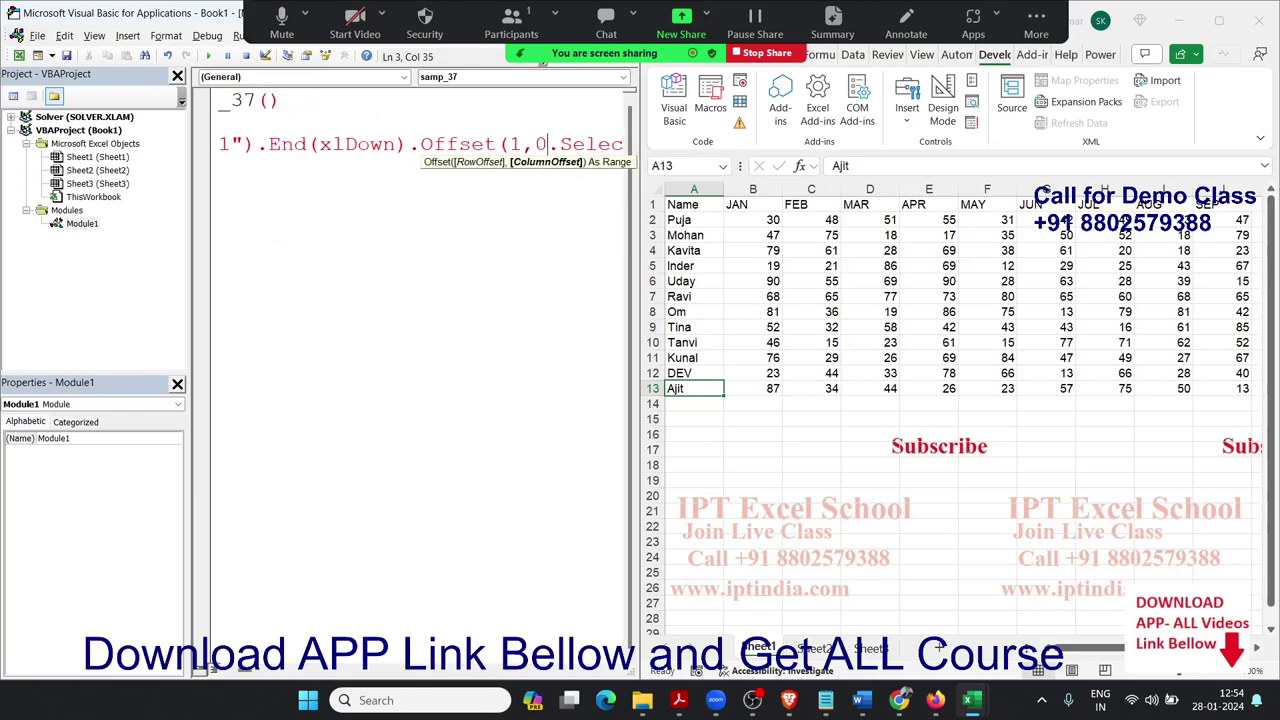
pyautogui.write(')')
pyautogui.press('Down')
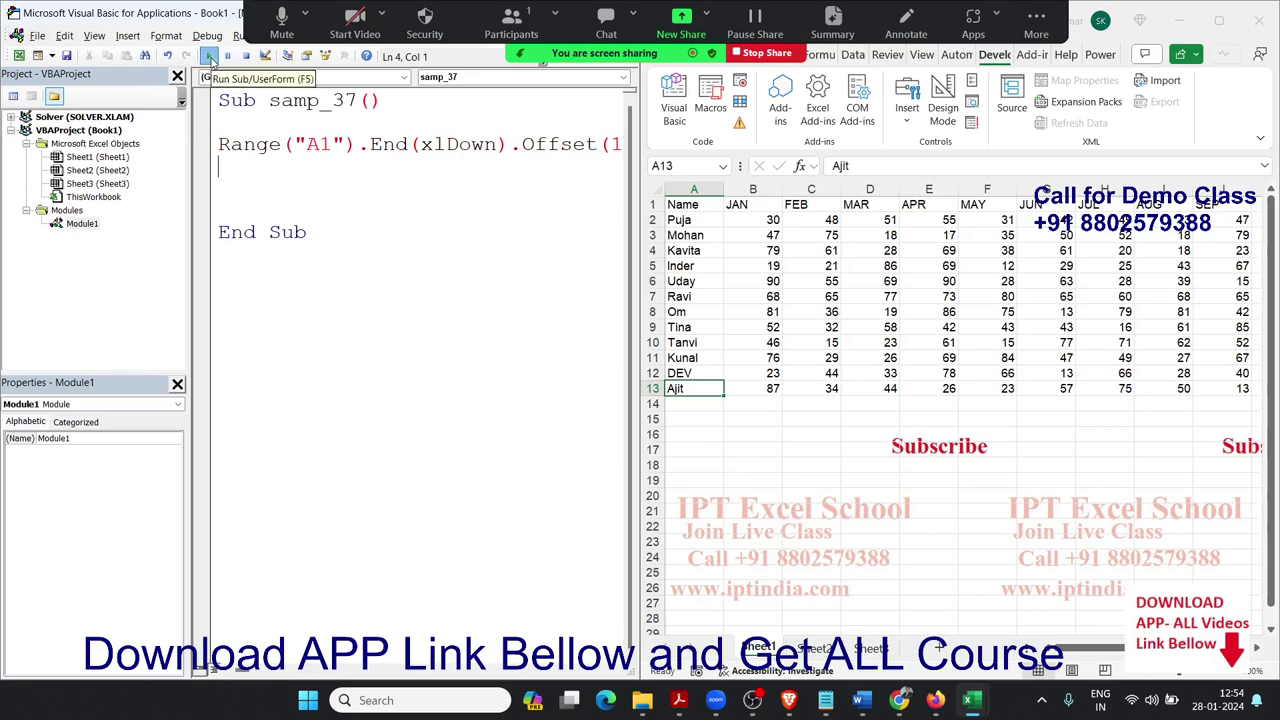
# Run the offset test, then start a second line: Range(activecell, activecell.end
pyautogui.click(210, 57)
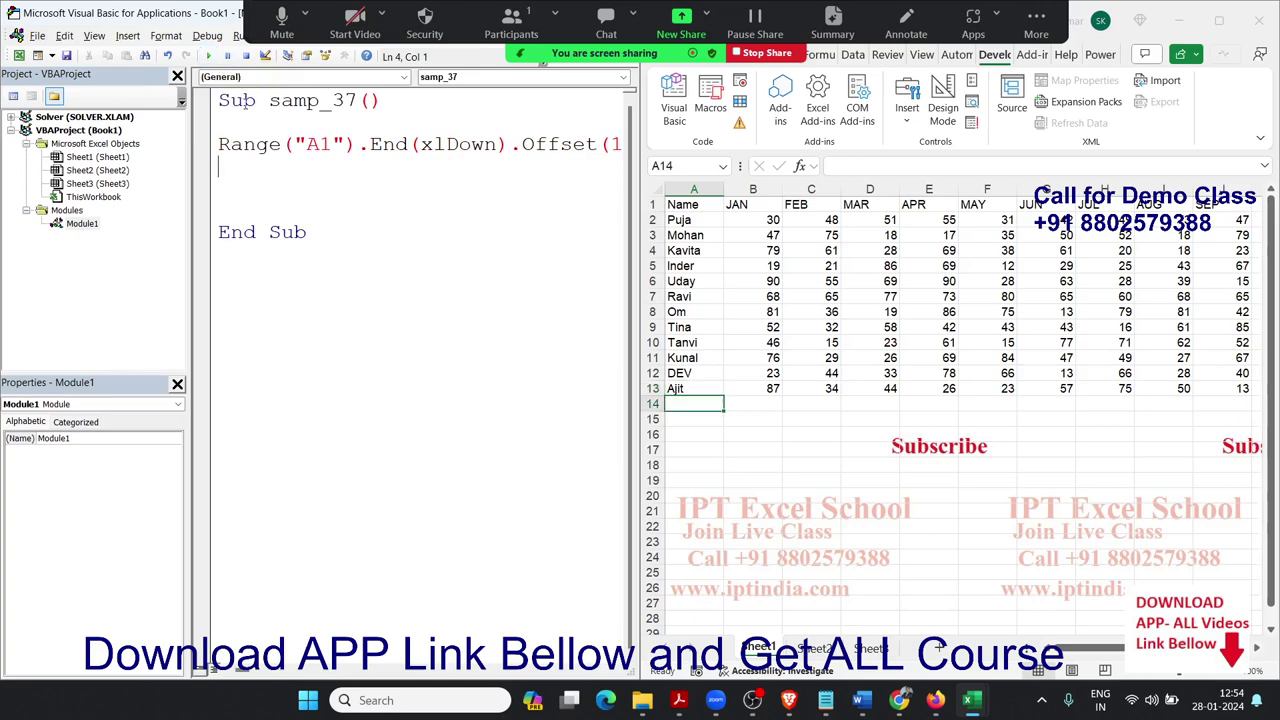
pyautogui.press('Return')
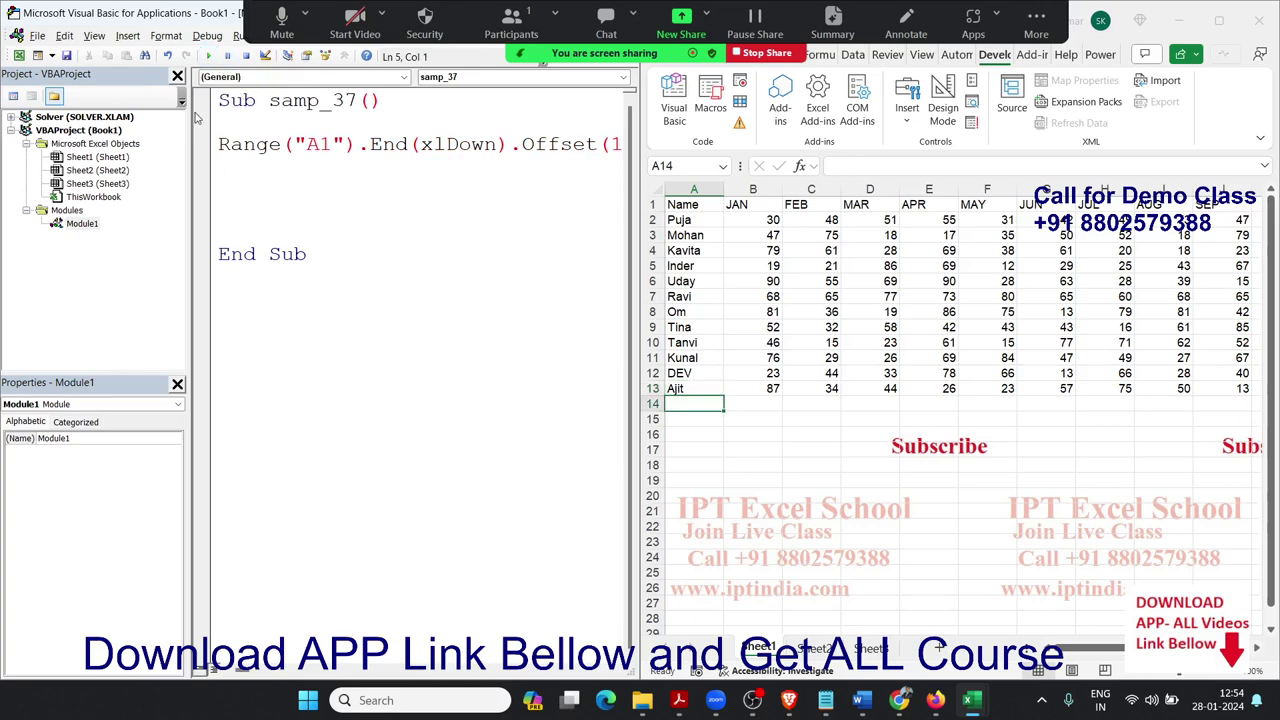
pyautogui.write('rang')
pyautogui.write('e("')
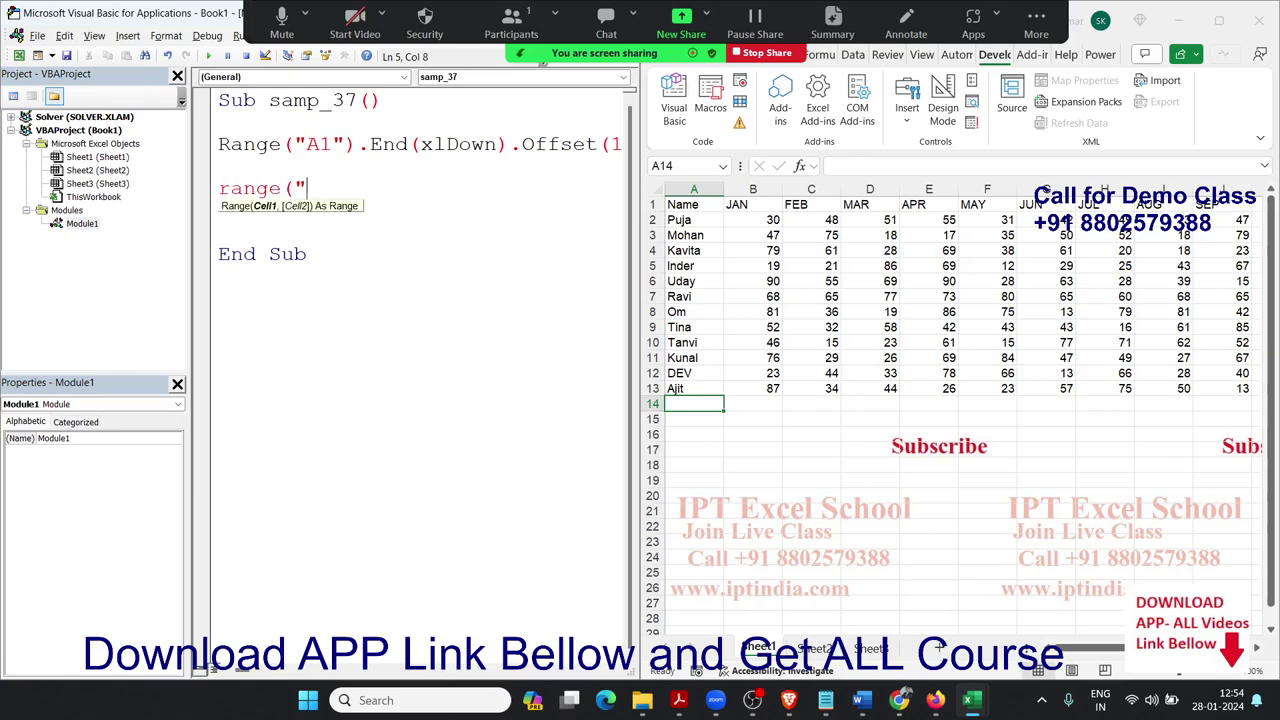
pyautogui.press('BackSpace')
pyautogui.press('BackSpace')
pyautogui.press('BackSpace')
pyautogui.press('BackSpace')
pyautogui.press('BackSpace')
pyautogui.press('BackSpace')
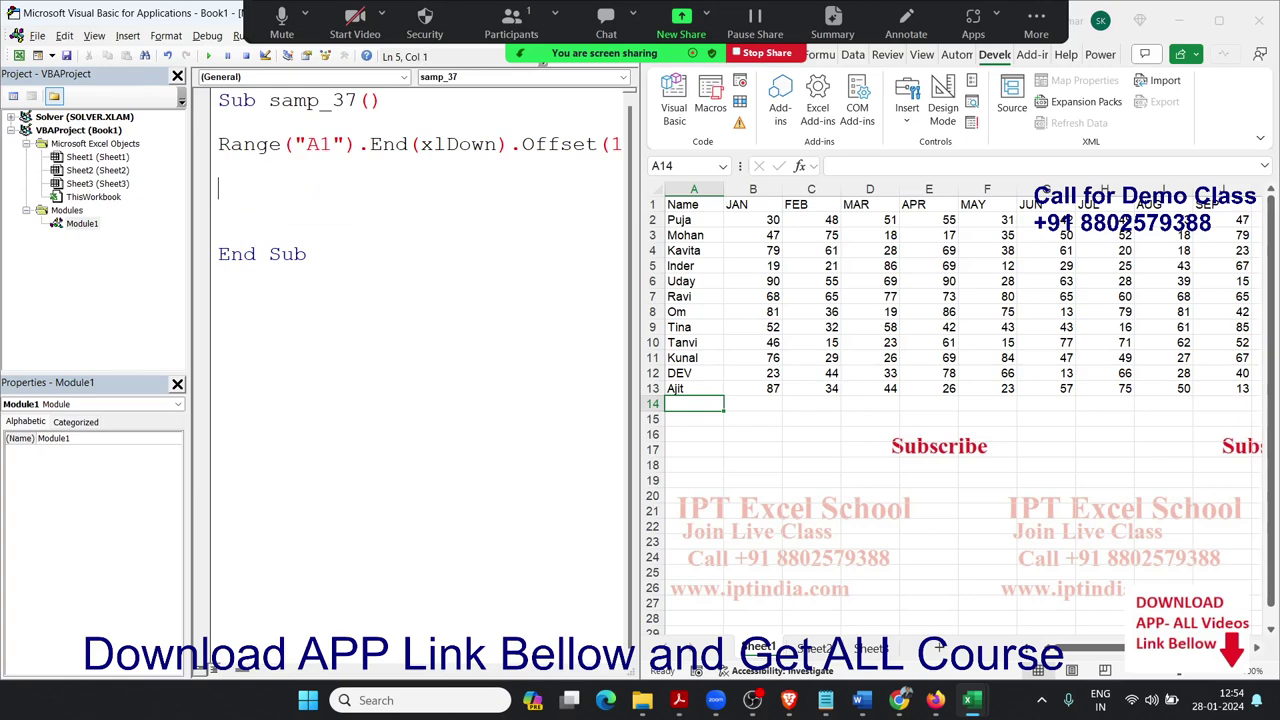
pyautogui.write('act')
pyautogui.press('BackSpace')
pyautogui.press('BackSpace')
pyautogui.press('BackSpace')
pyautogui.write('range(')
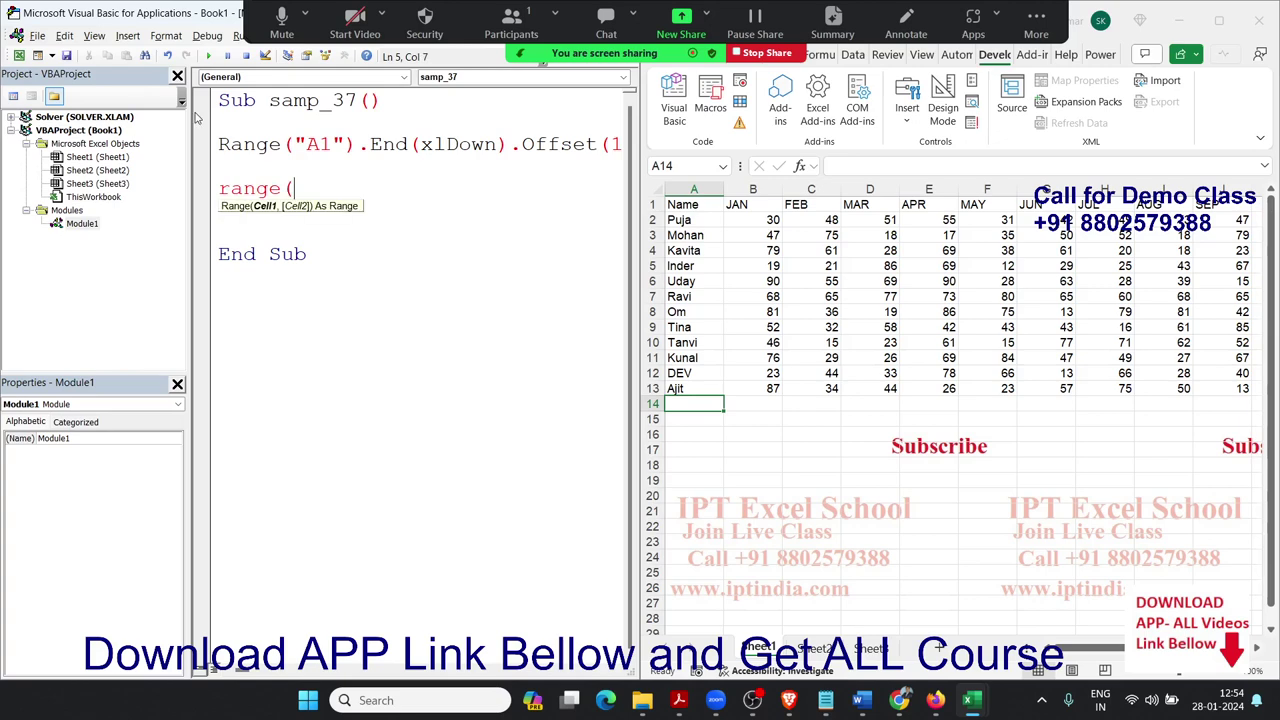
pyautogui.write('"')
pyautogui.press('BackSpace')
pyautogui.write('act')
pyautogui.write('ivecell')
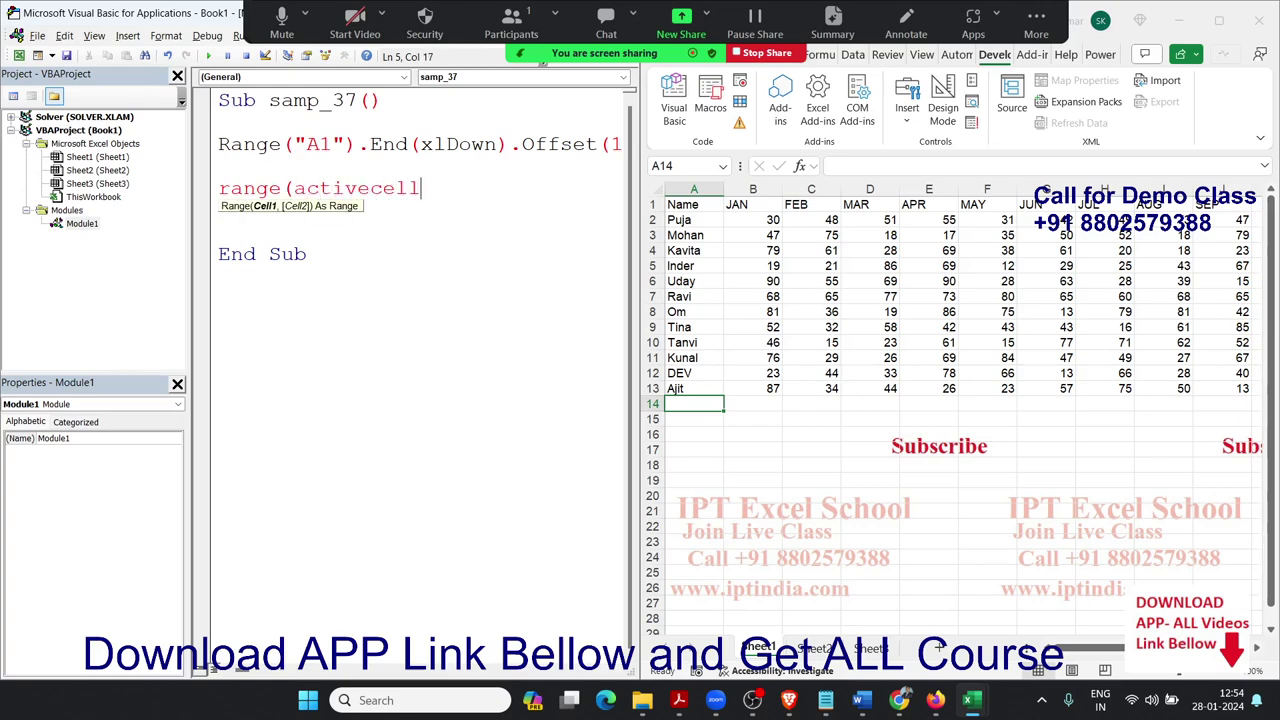
pyautogui.write(',activ')
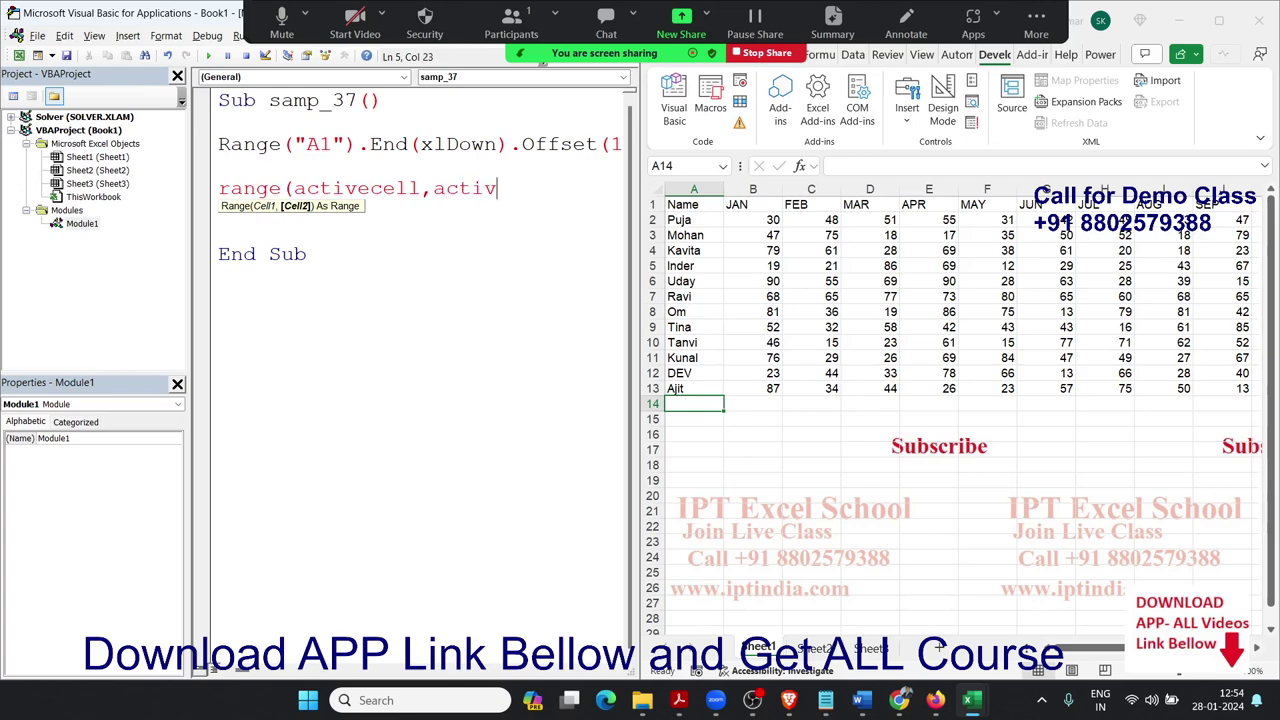
pyautogui.write('ecell.')
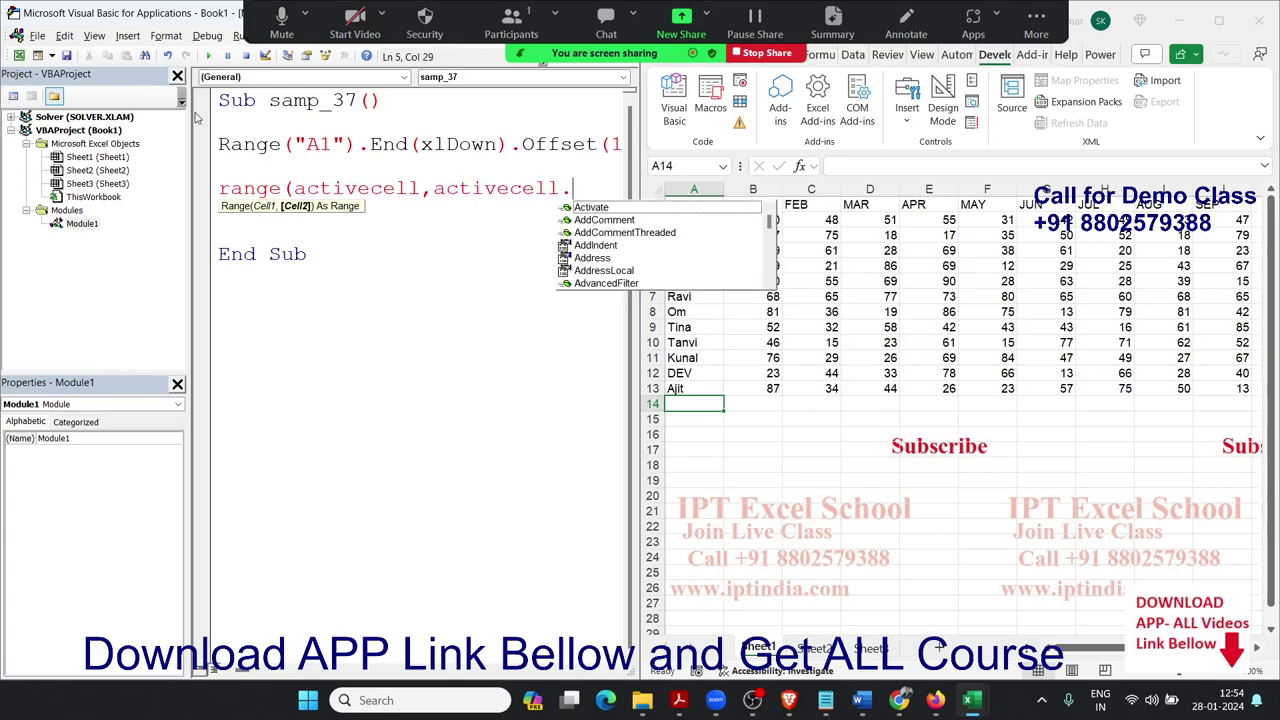
pyautogui.write('end')
# Complete the range as ActiveCell through ActiveCell.End(xlDown) and take its EntireRow
pyautogui.press('Tab')
pyautogui.write('(')
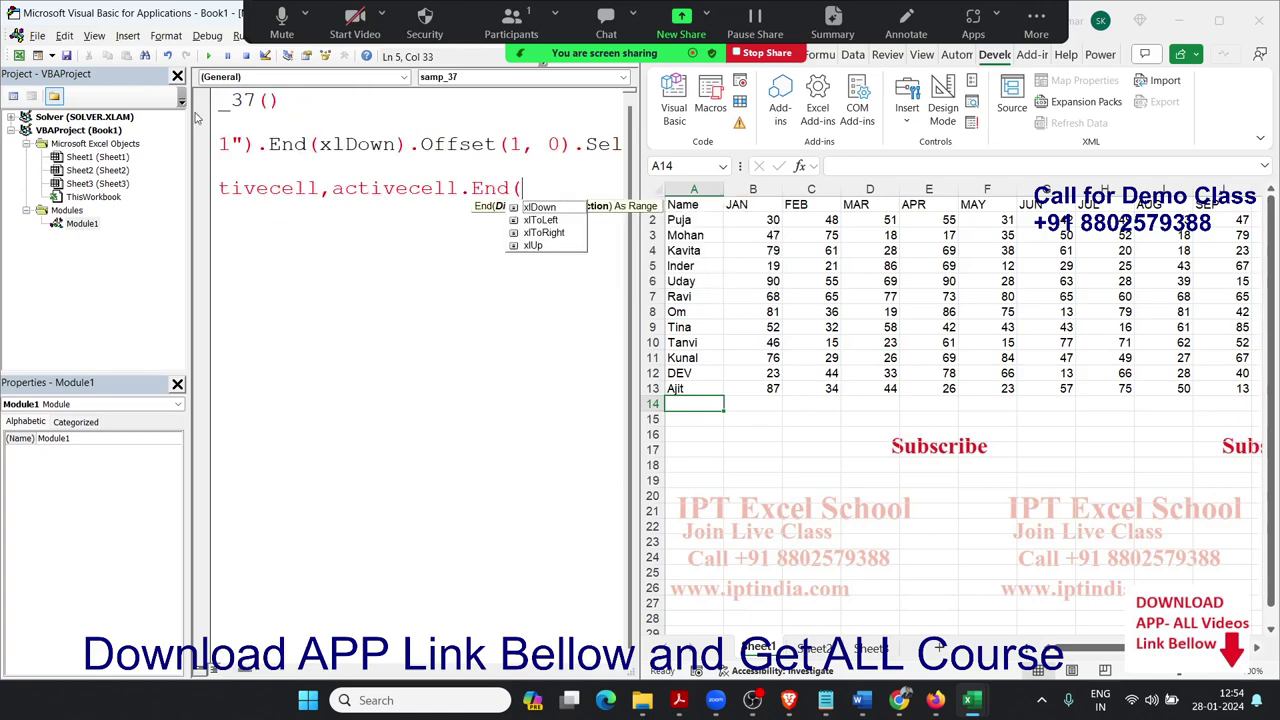
pyautogui.press('Tab')
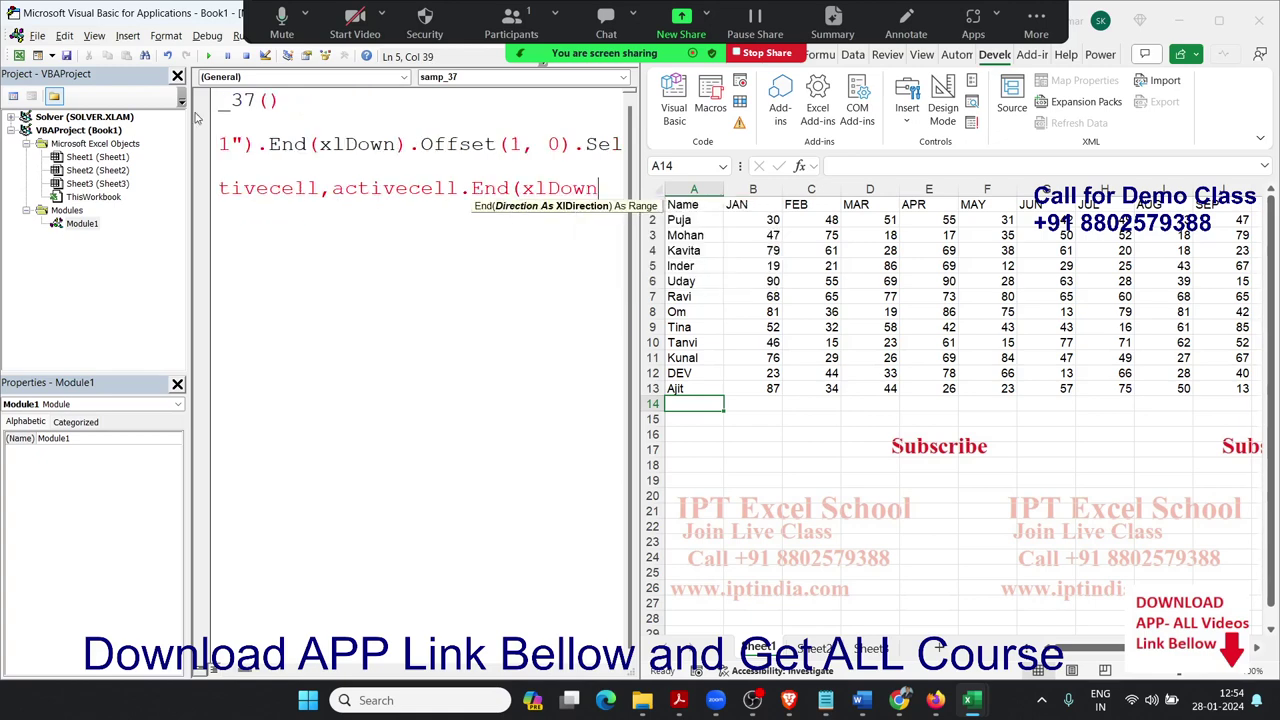
pyautogui.write(')')
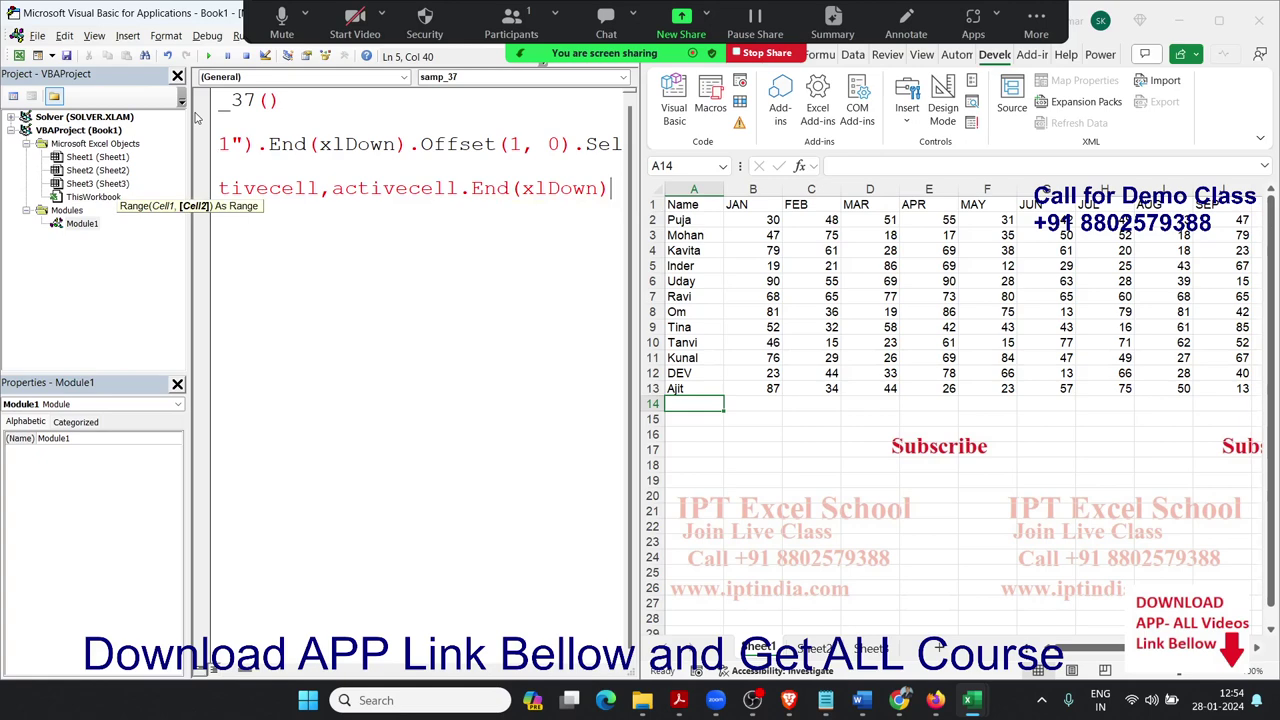
pyautogui.write(')')
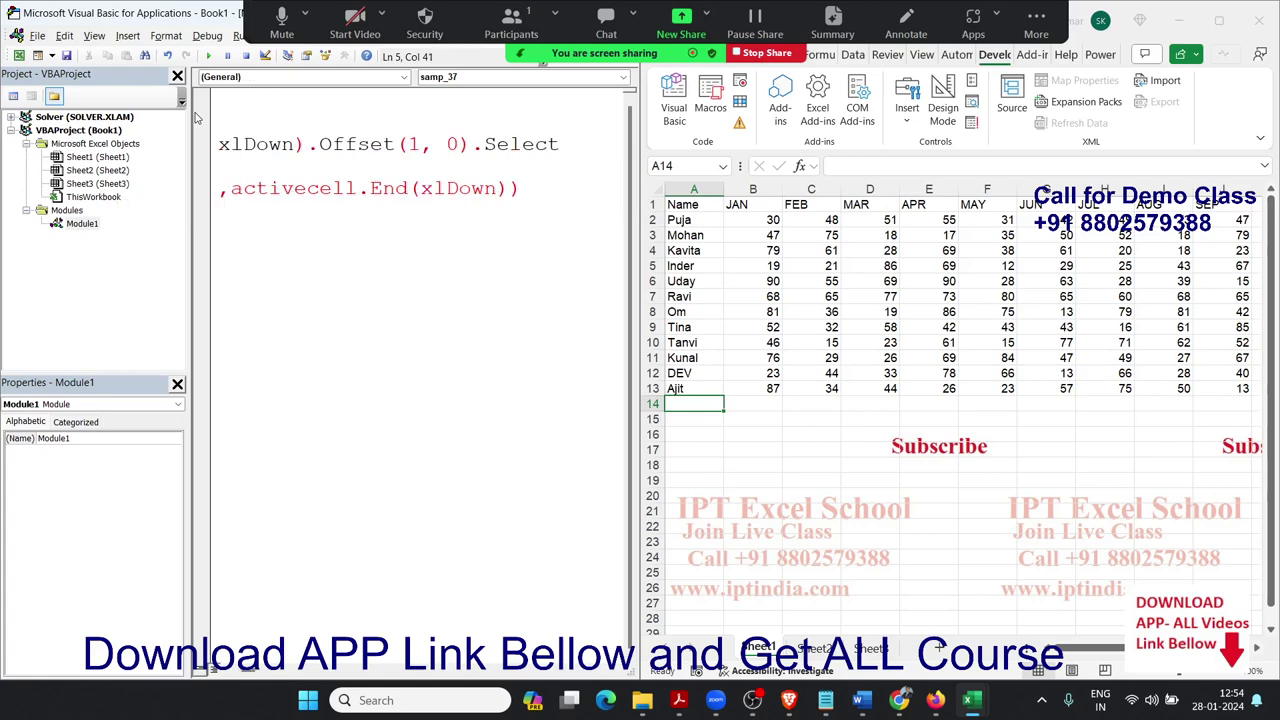
pyautogui.write('.end')
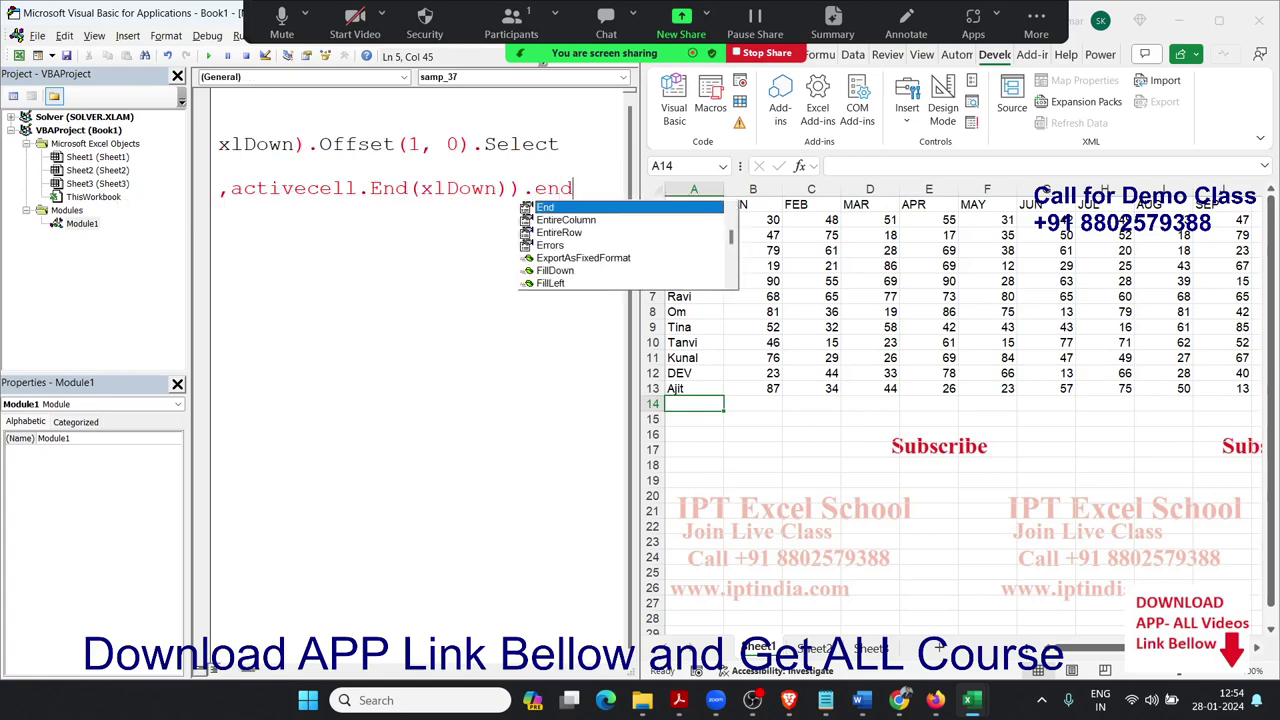
pyautogui.press('Down')
pyautogui.press('Down')
pyautogui.press('Tab')
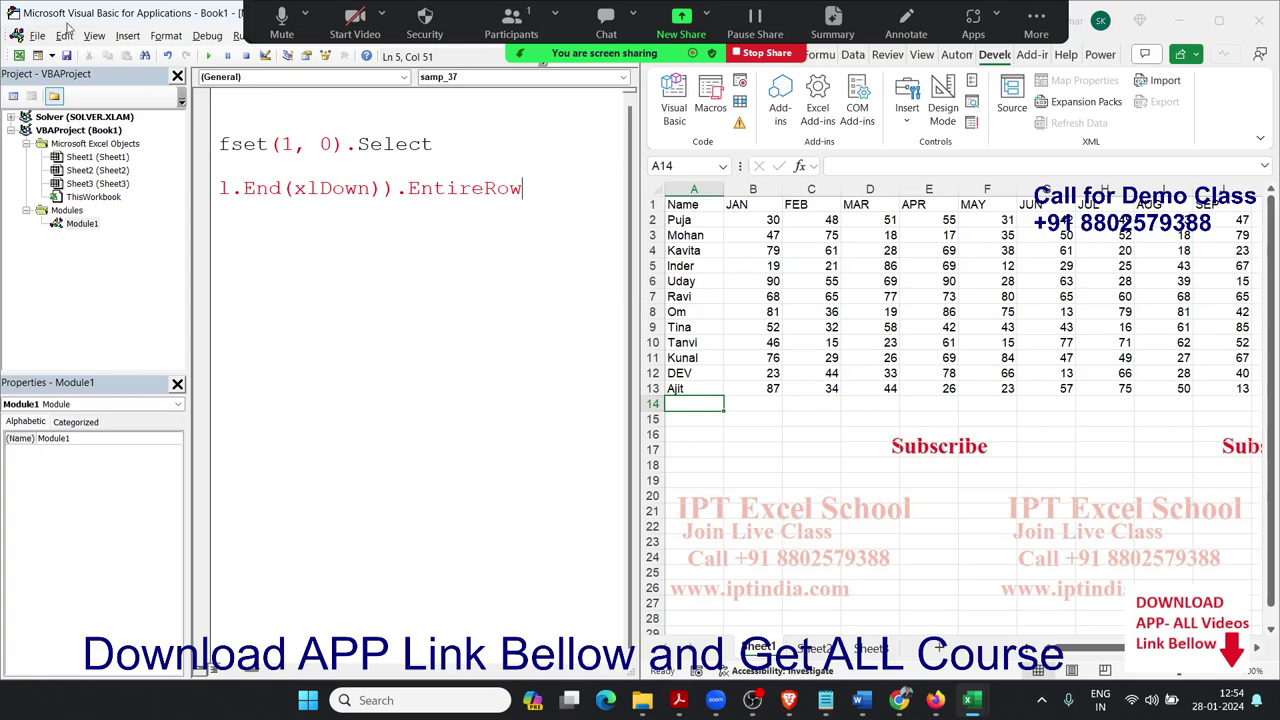
# Append .Hidden = True, fixing the 'truw' typo, to finish the hiding statement
pyautogui.doubleClick(70, 13)
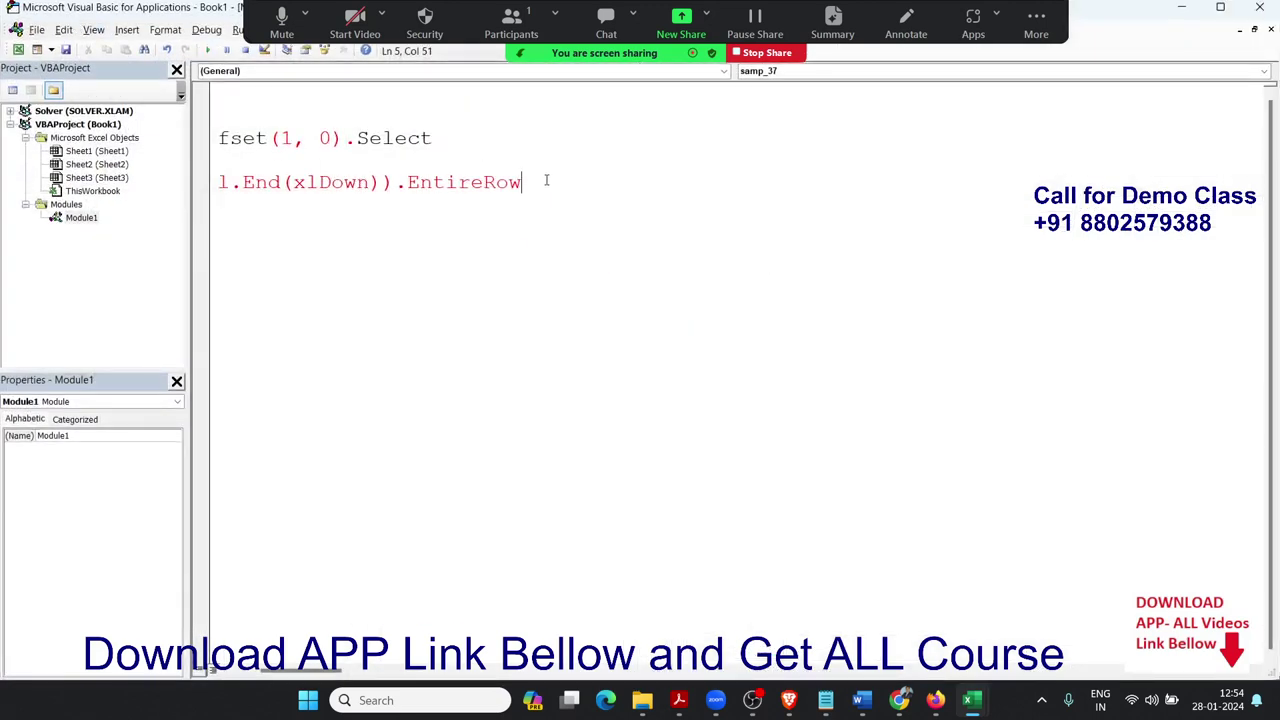
pyautogui.write('.hi')
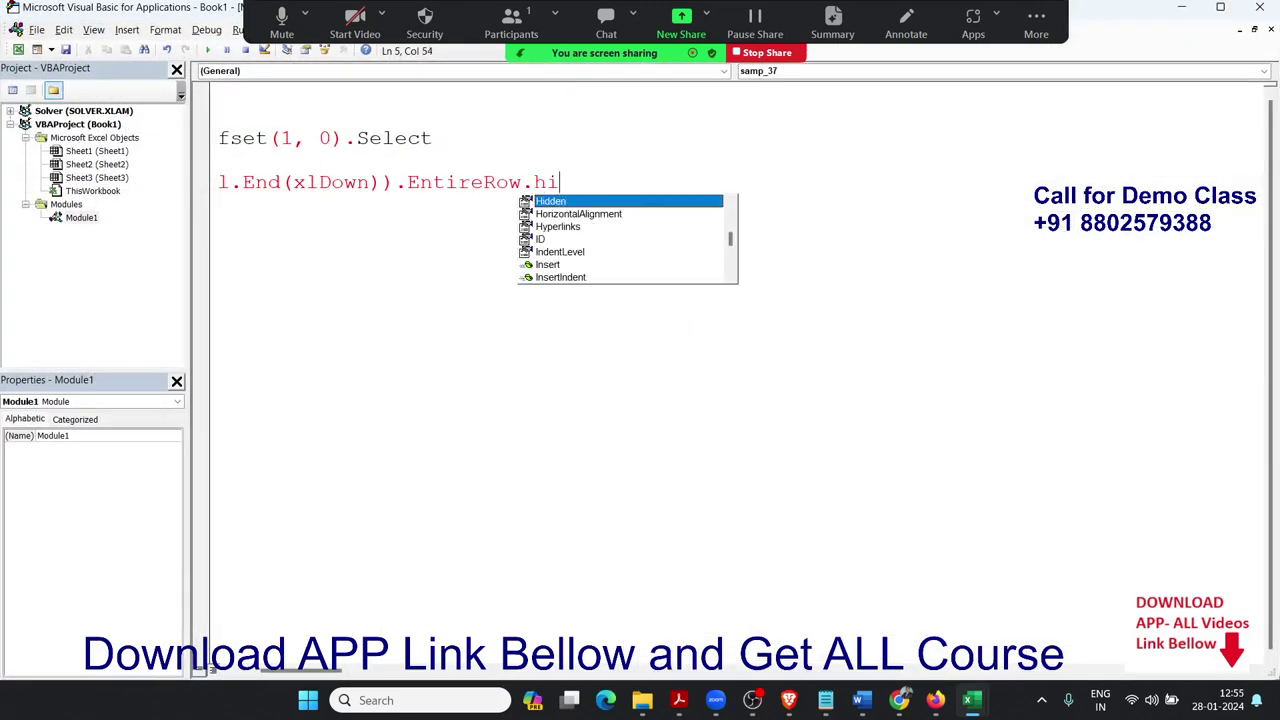
pyautogui.press('Tab')
pyautogui.write('=truw')
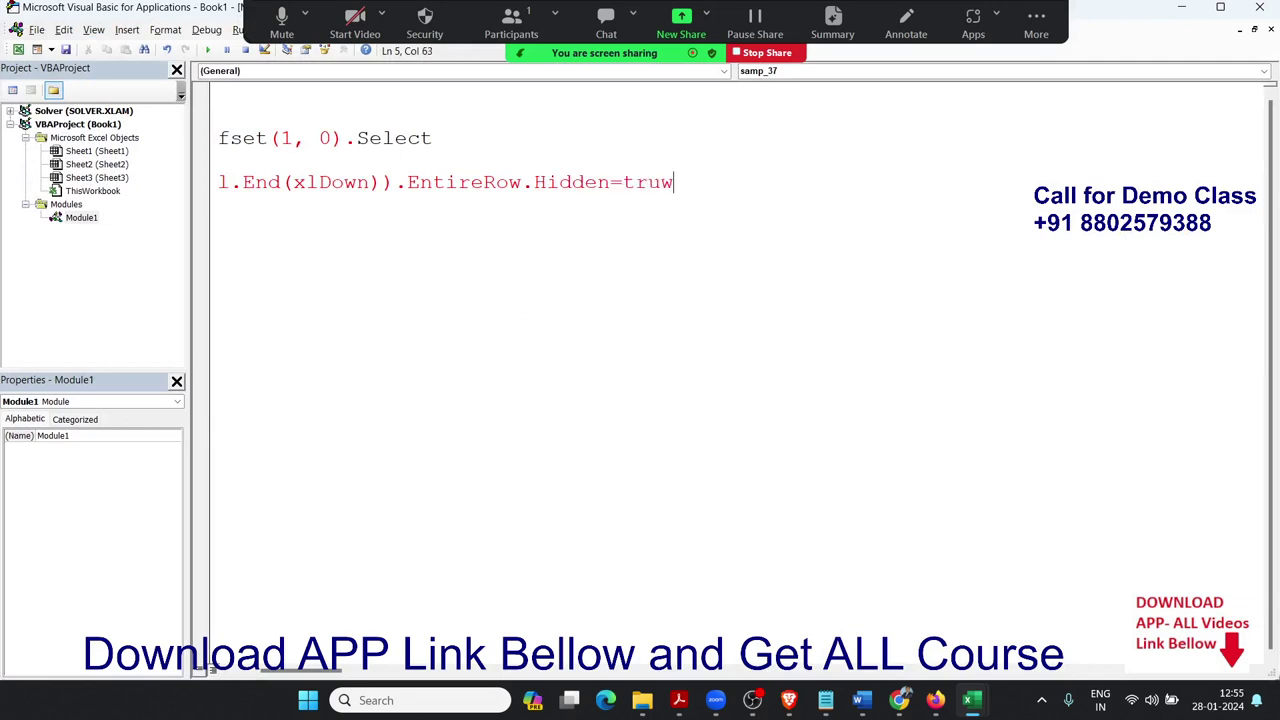
pyautogui.write('\\')
pyautogui.press('BackSpace')
pyautogui.press('BackSpace')
pyautogui.write('e')
pyautogui.press('Return')
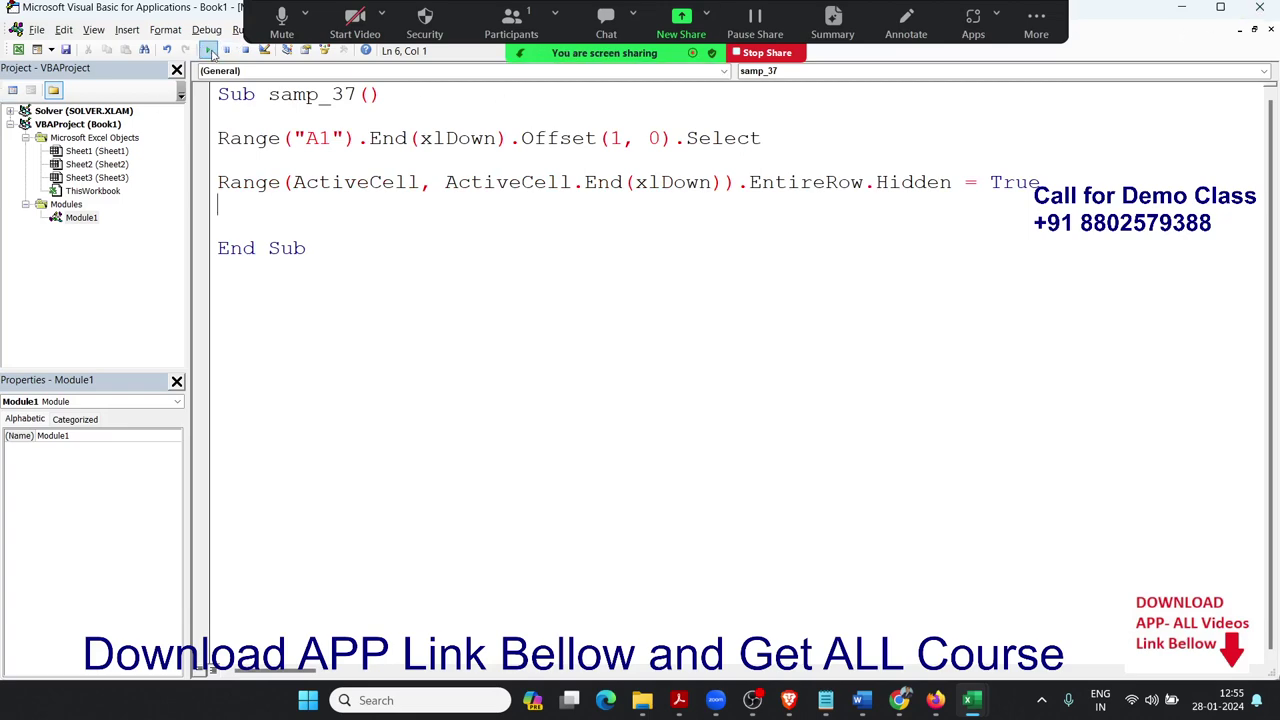
# Run samp_37 to hide all rows below row 13, check from A1, then return to the code
pyautogui.click(209, 50)
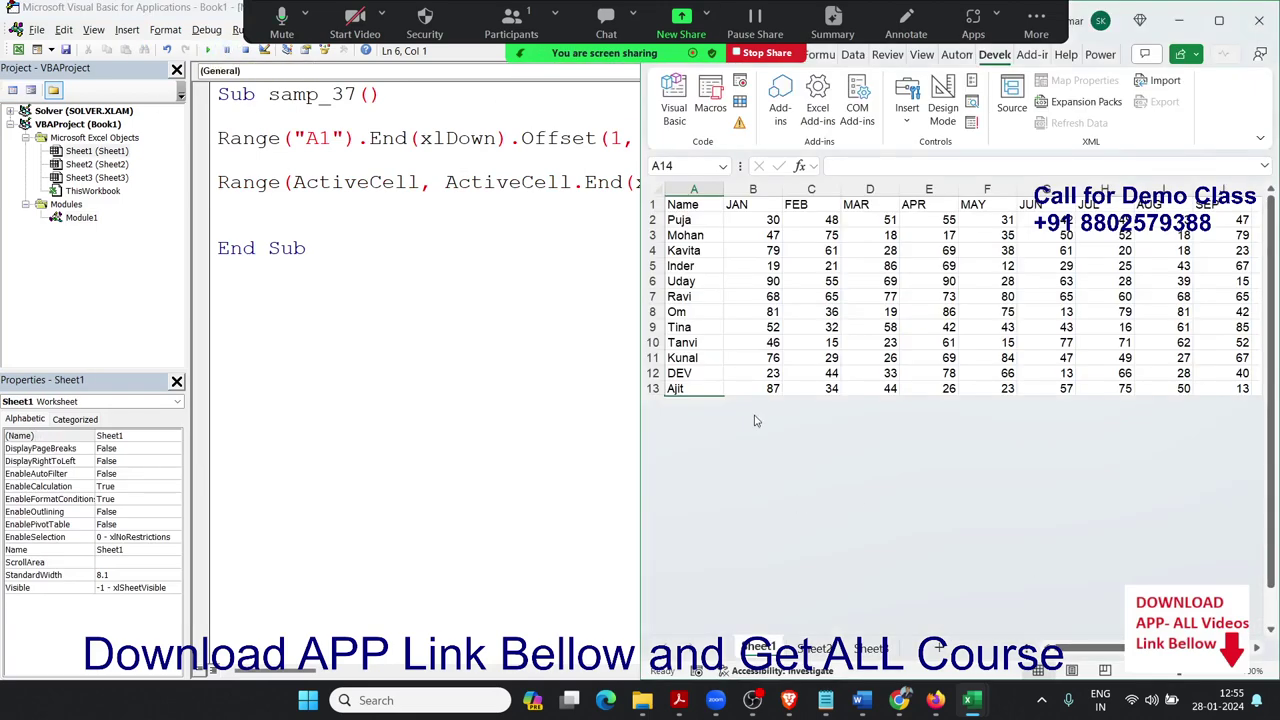
pyautogui.click(686, 205)
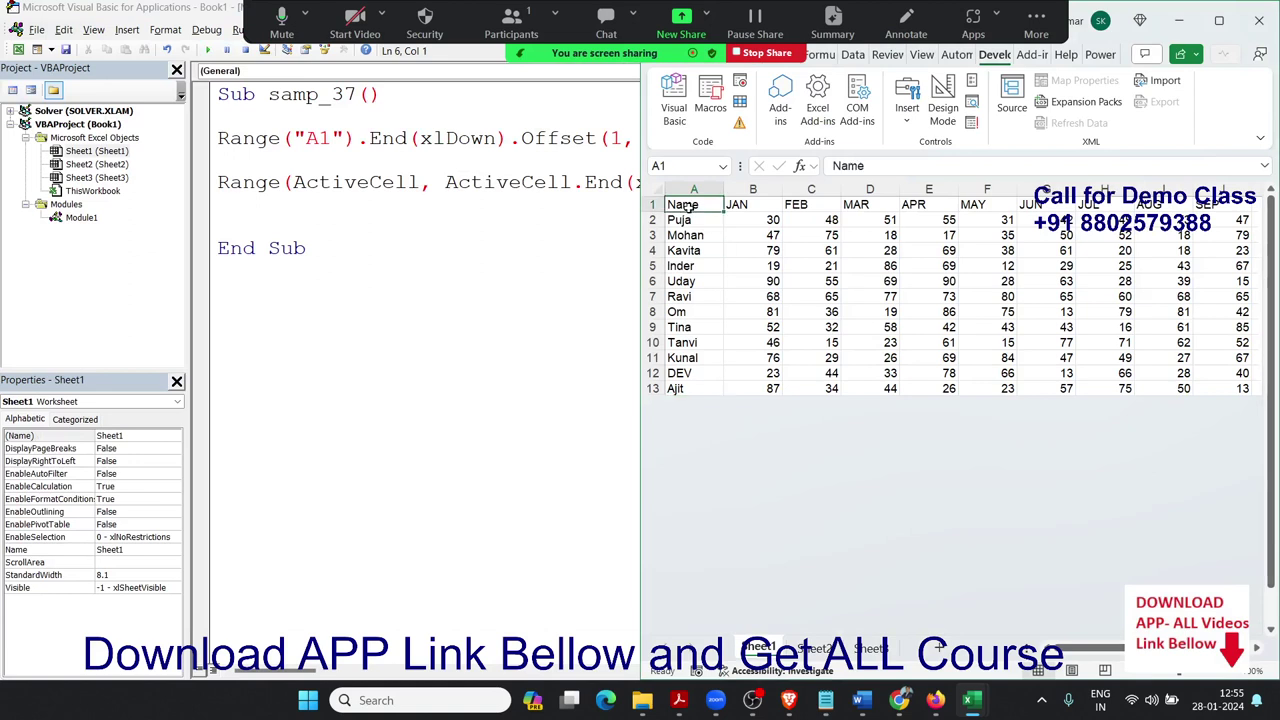
pyautogui.hotkey('ctrl', 'Right')
pyautogui.press('Down')
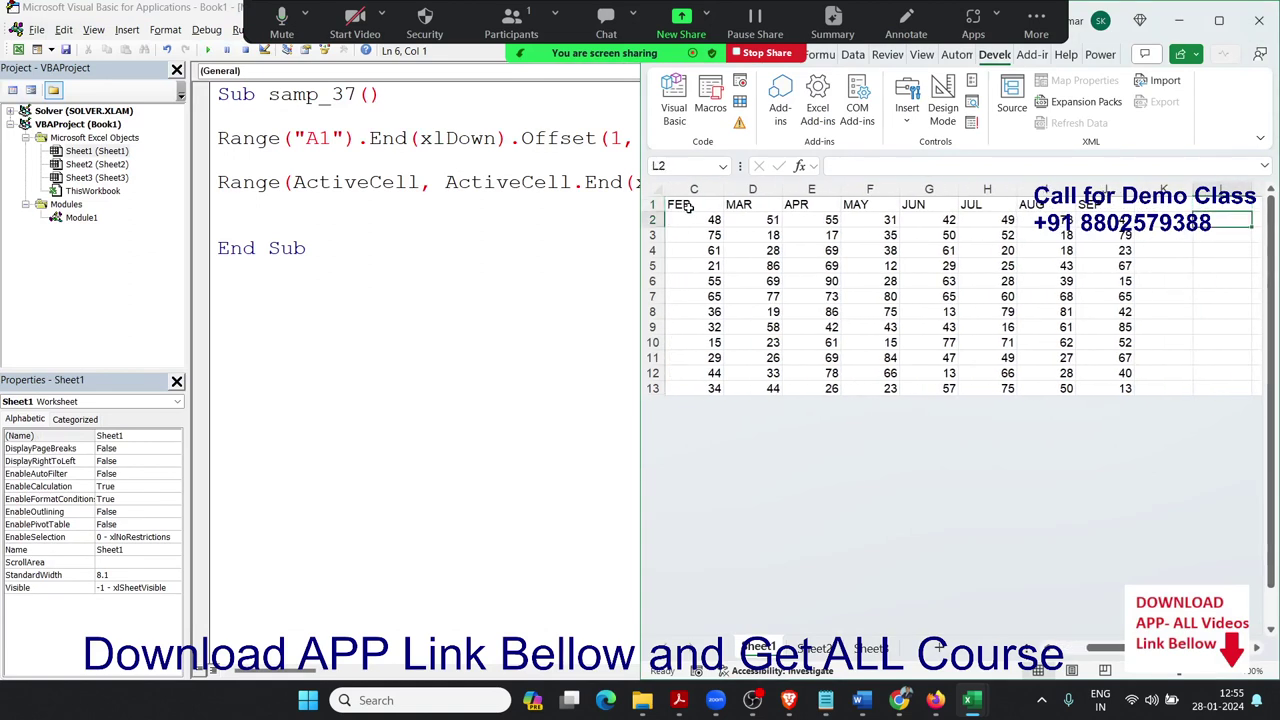
pyautogui.click(288, 198)
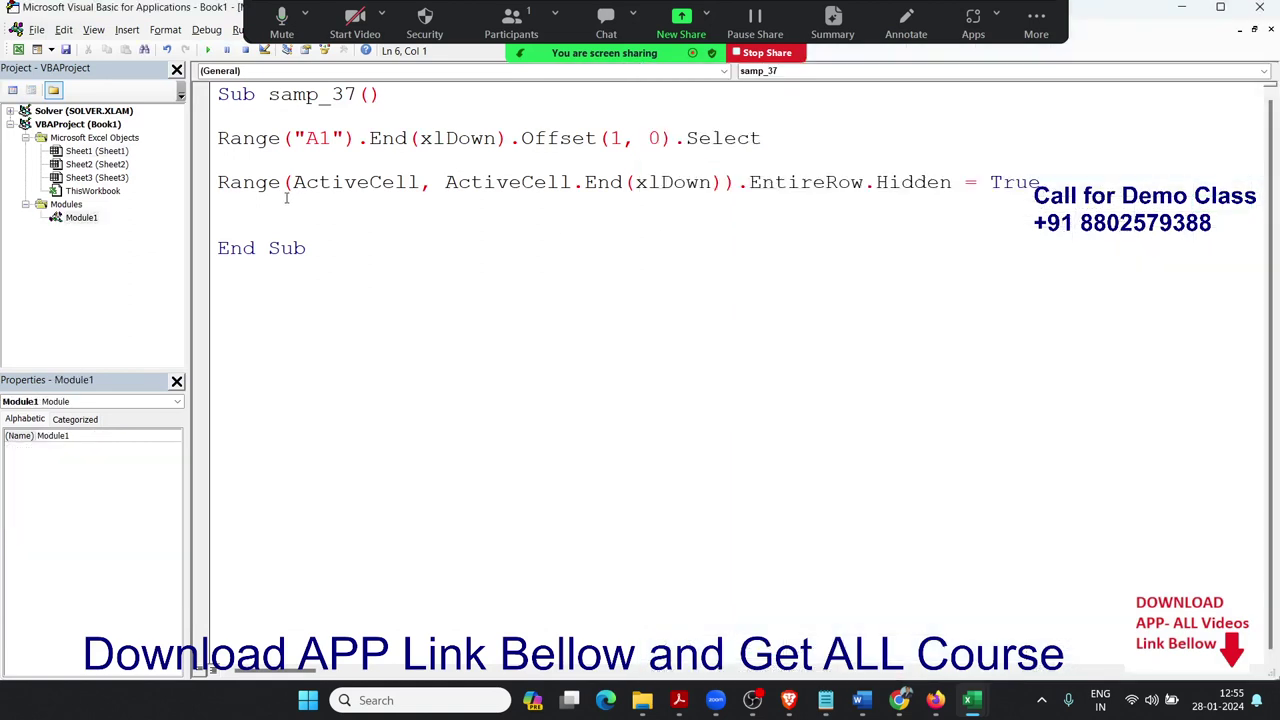
# Add the line Range("A1").End(xlToLeft).Select with IntelliSense completions
pyautogui.write('ran')
pyautogui.write('ge("')
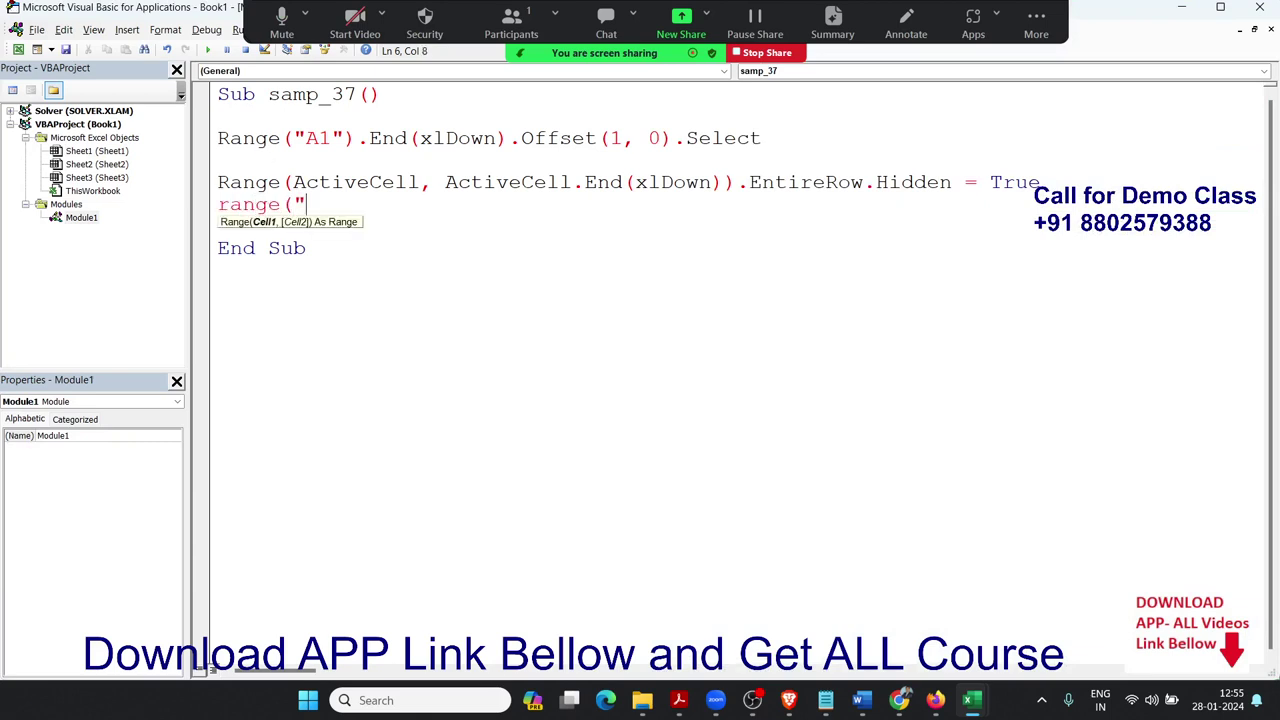
pyautogui.write('A1')
pyautogui.write('").end')
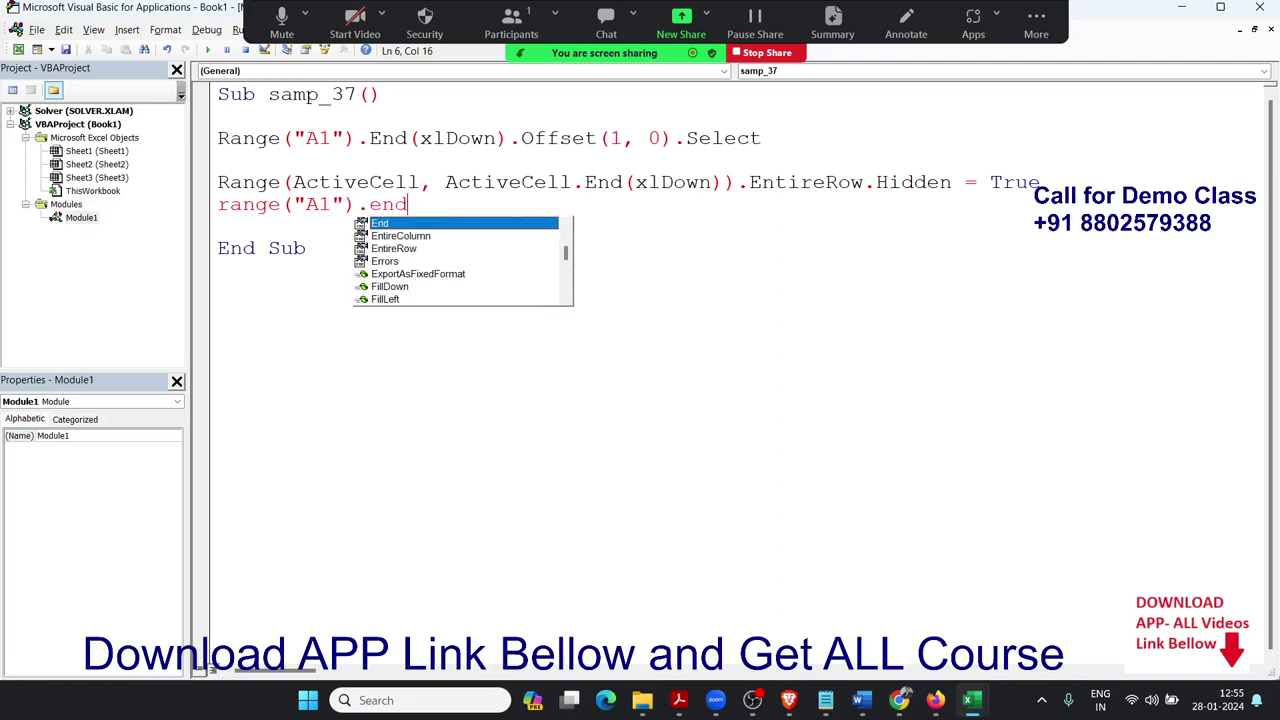
pyautogui.press('Tab')
pyautogui.write('(')
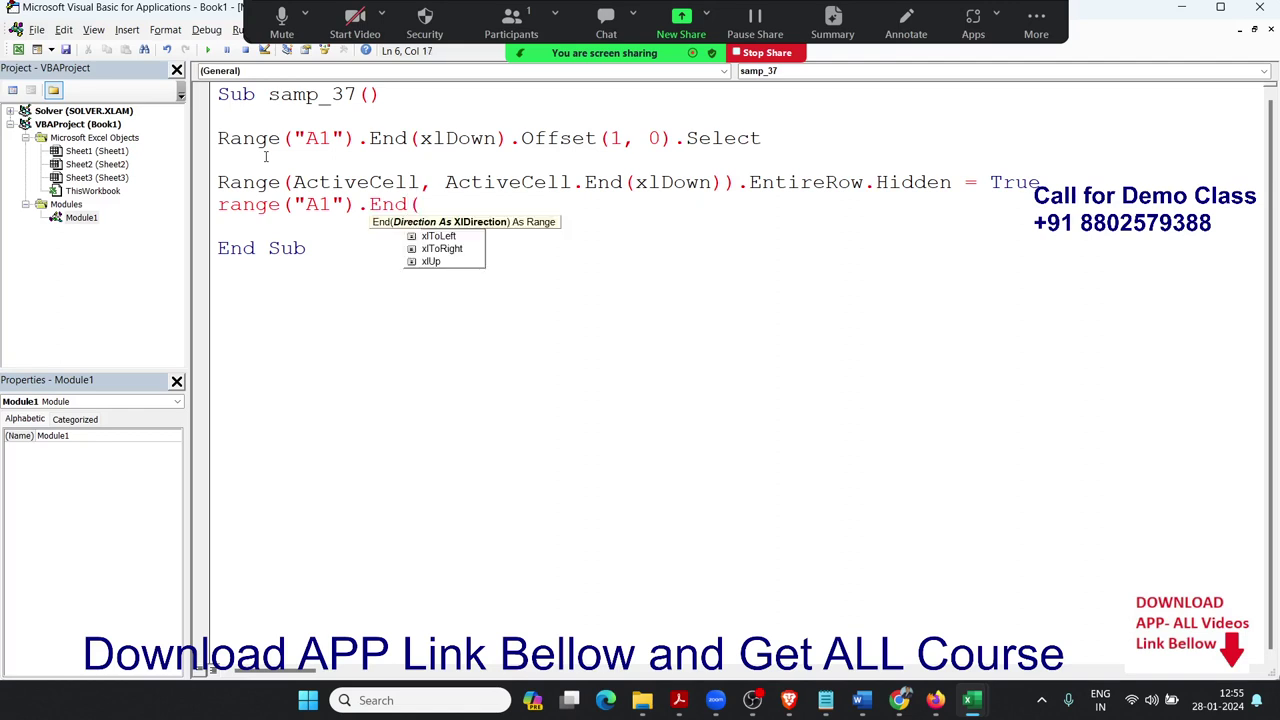
pyautogui.press('Down')
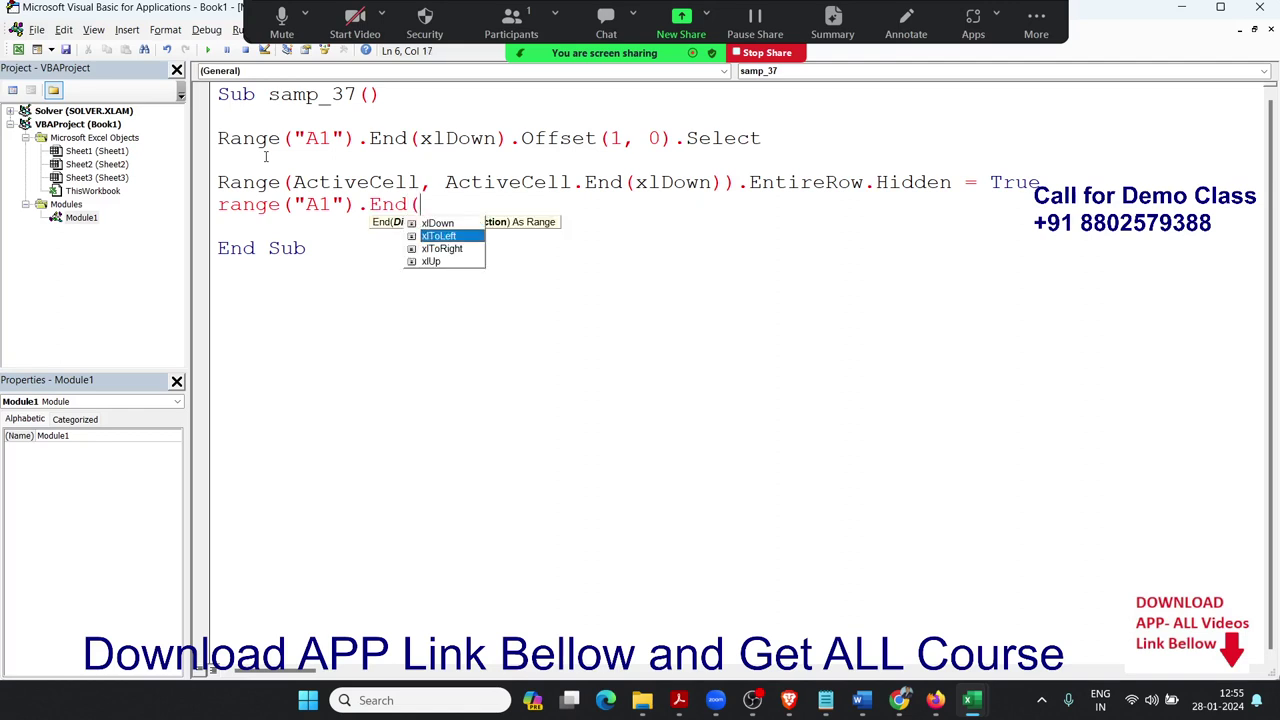
pyautogui.press('Tab')
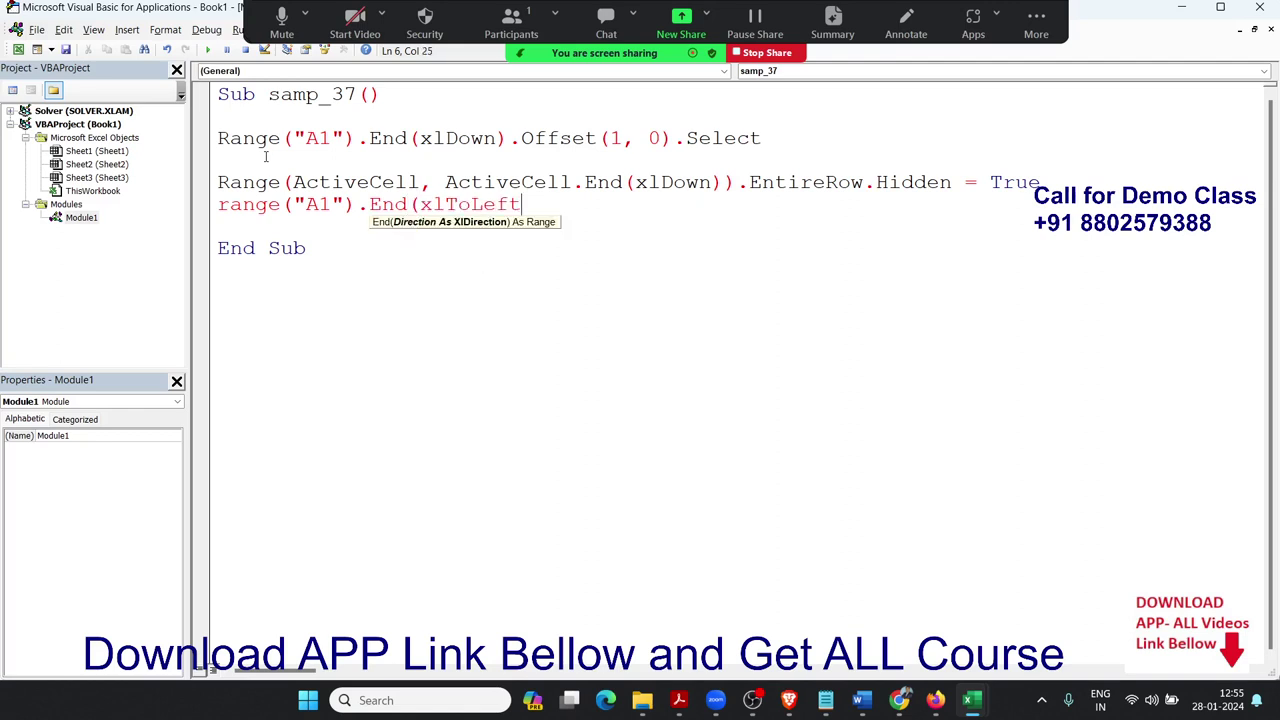
pyautogui.write(').se')
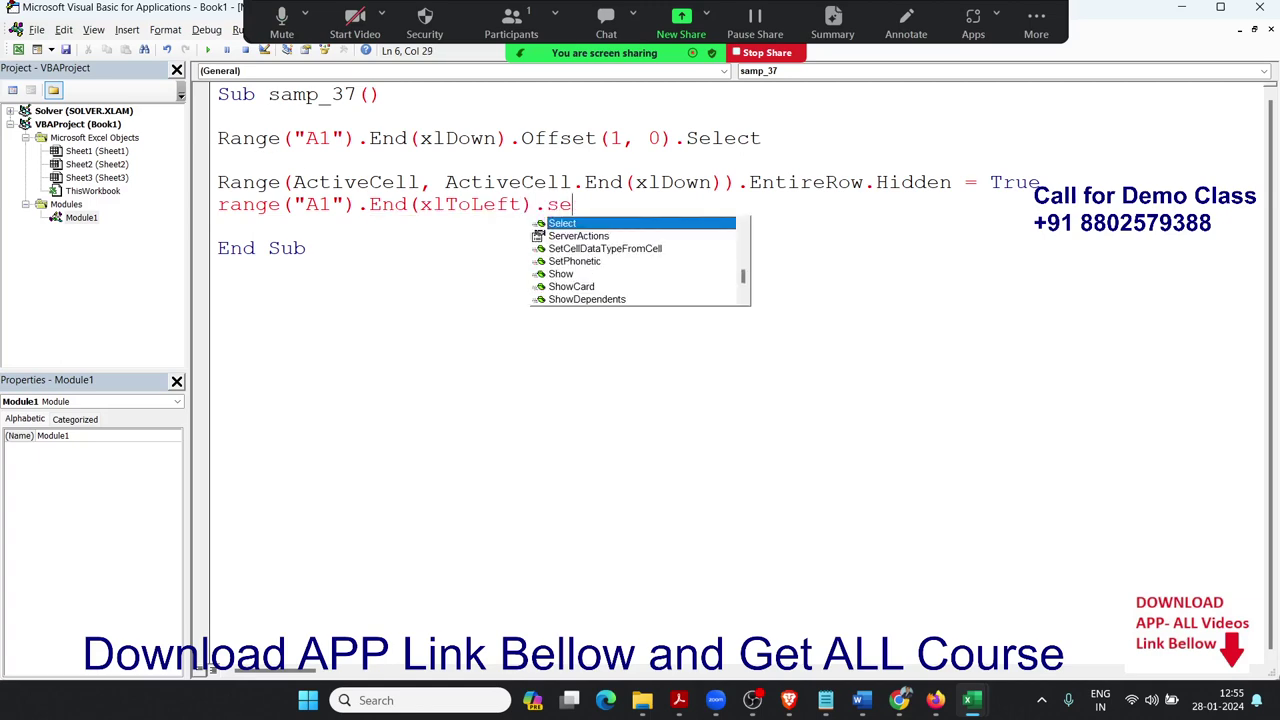
pyautogui.press('Tab')
pyautogui.press('Down')
# From cell D5, run samp_37 through the Macros dialog on the marks sheet
pyautogui.hotkey('alt', 'F11')
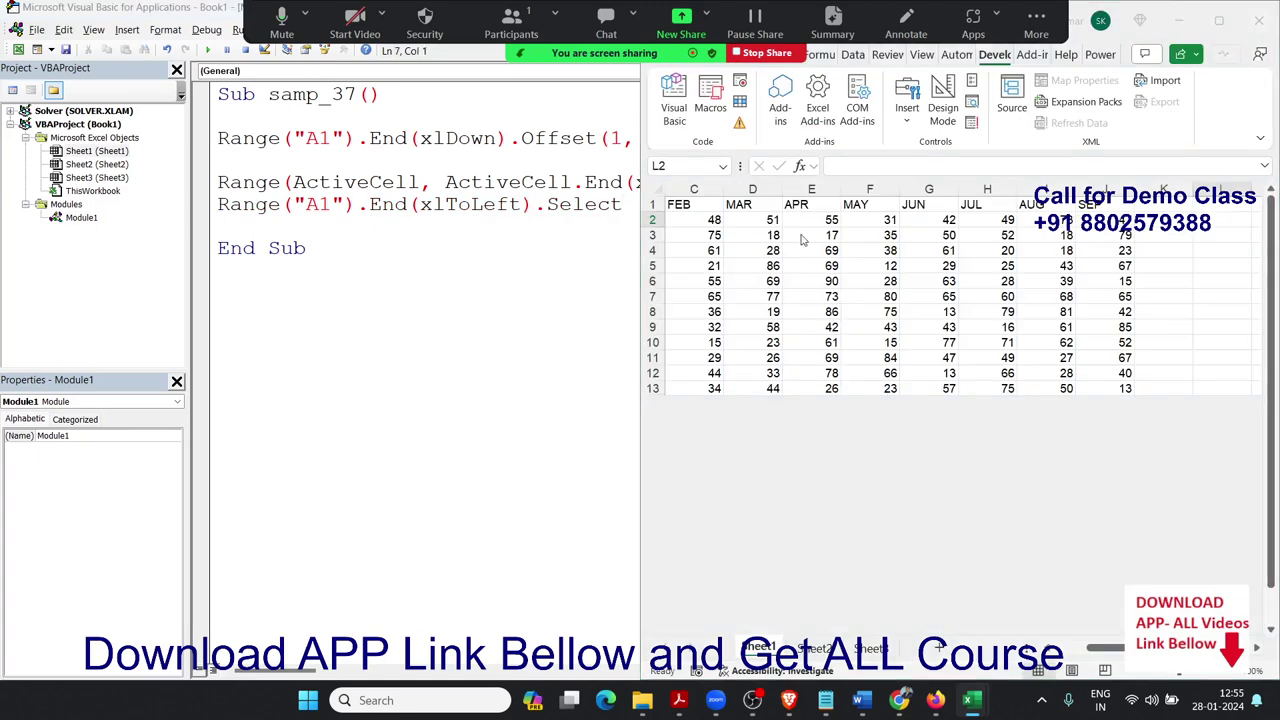
pyautogui.click(765, 265)
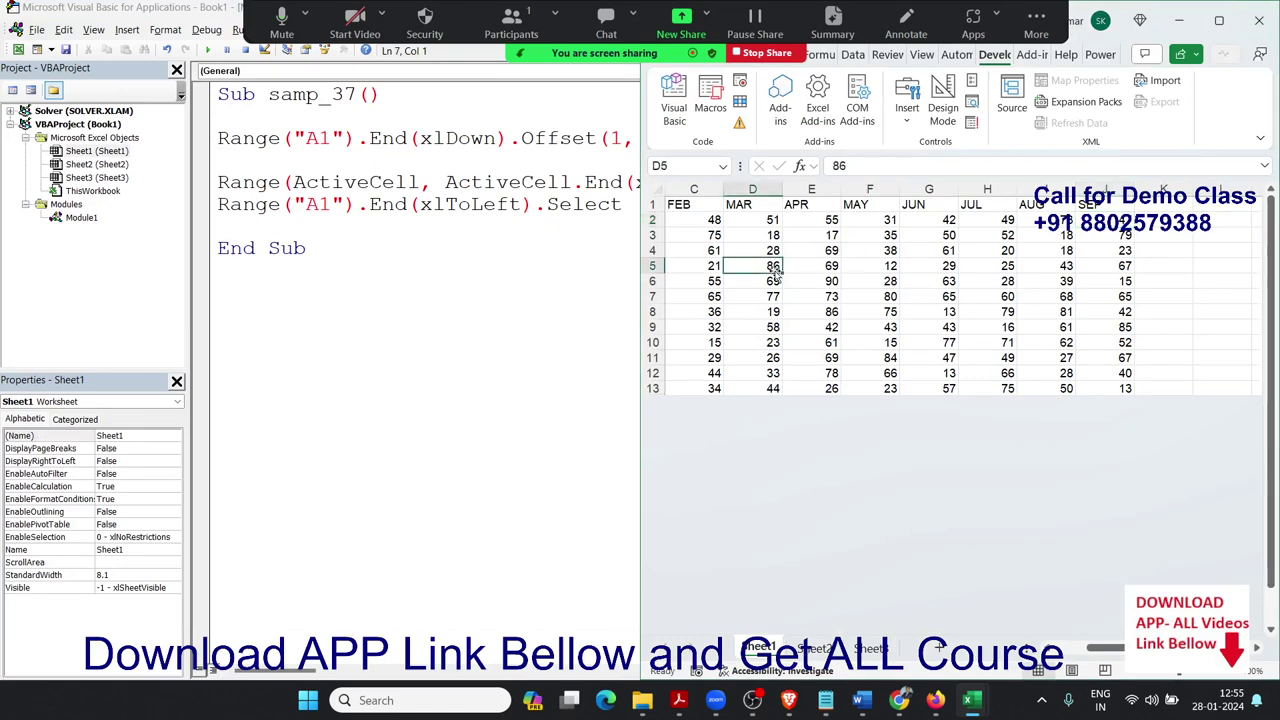
pyautogui.click(710, 118)
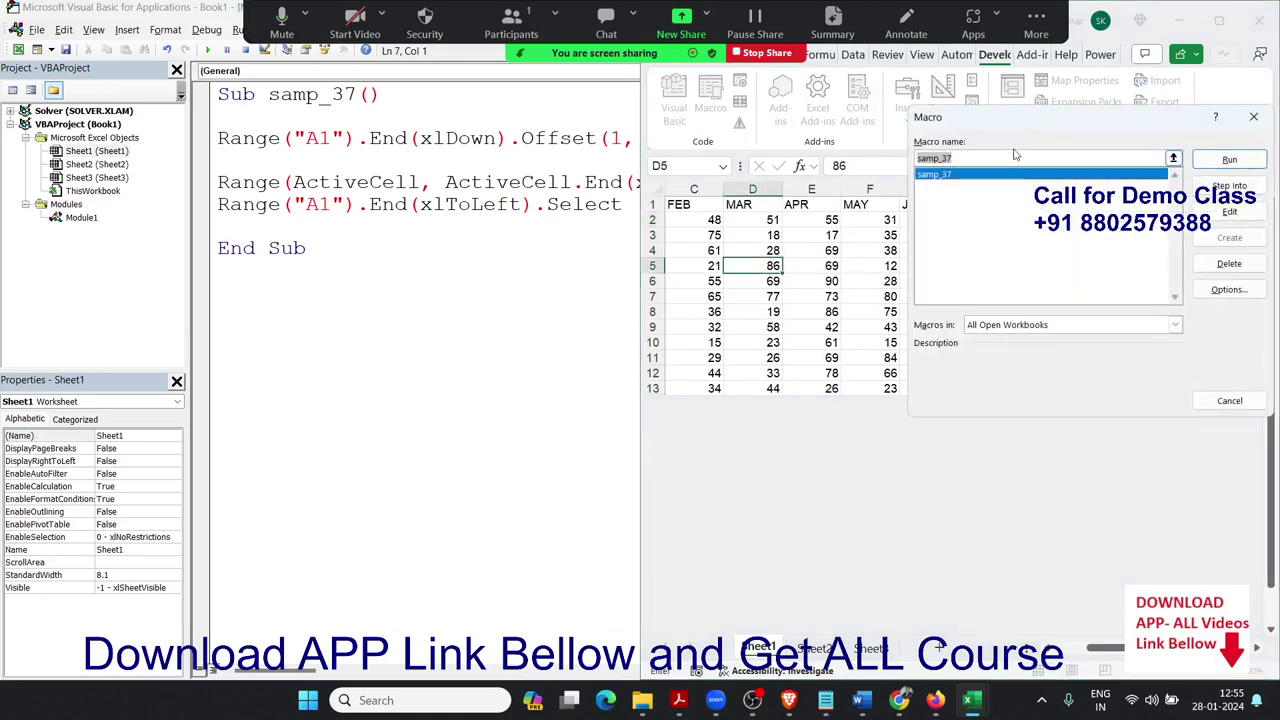
pyautogui.moveTo(941, 121); pyautogui.dragTo(331, 260)
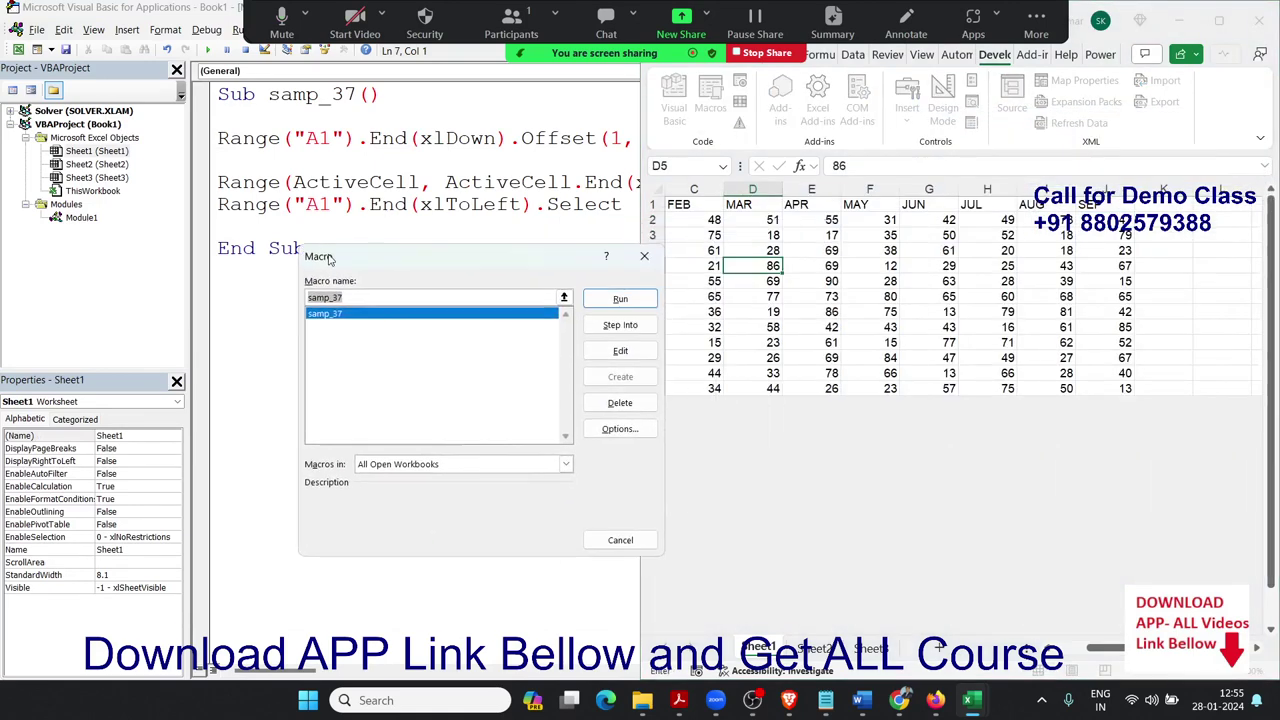
pyautogui.click(620, 300)
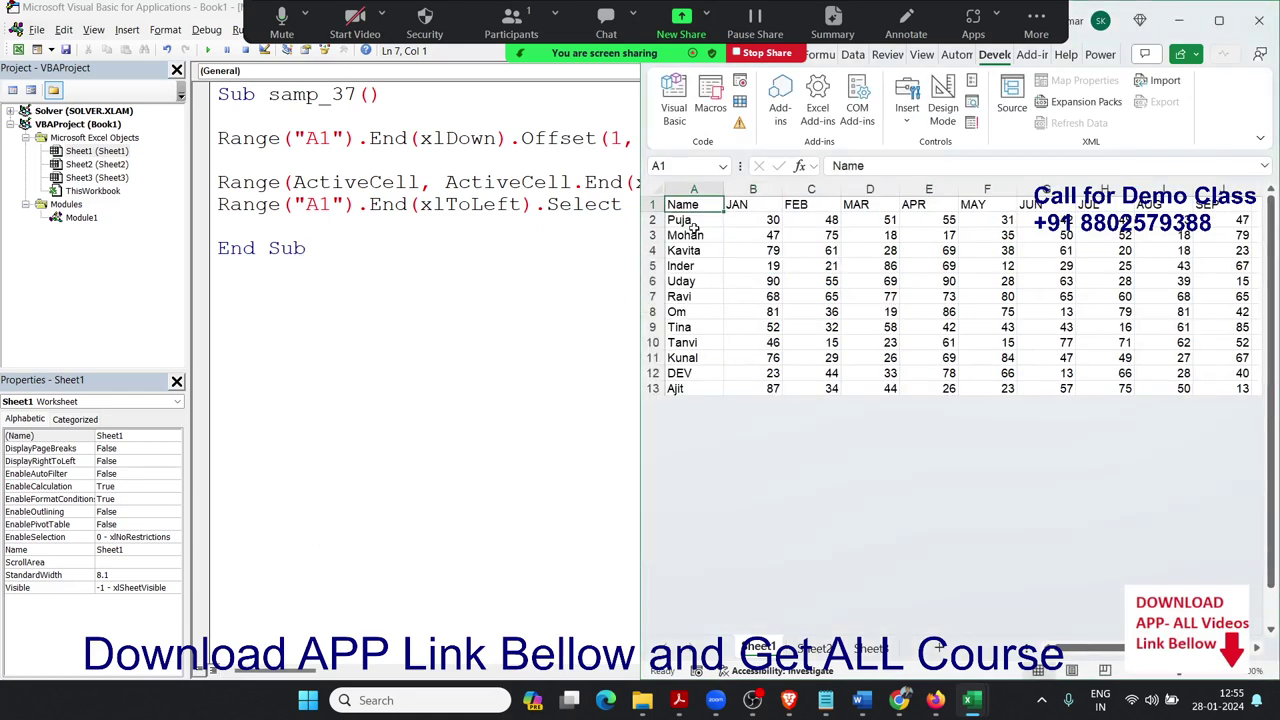
# Change samp_37's third line to Range("A1").End(xlToRight).Select, then minimize the VBA editor
pyautogui.doubleClick(513, 205)
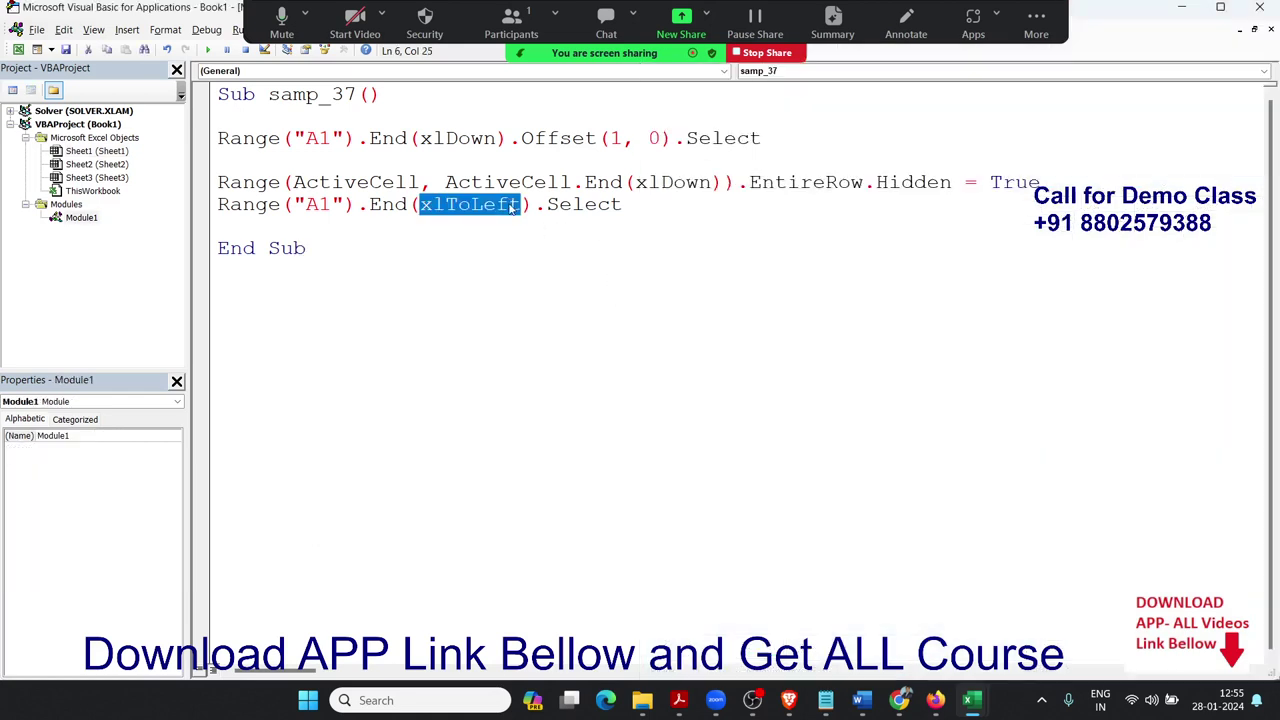
pyautogui.press('BackSpace')
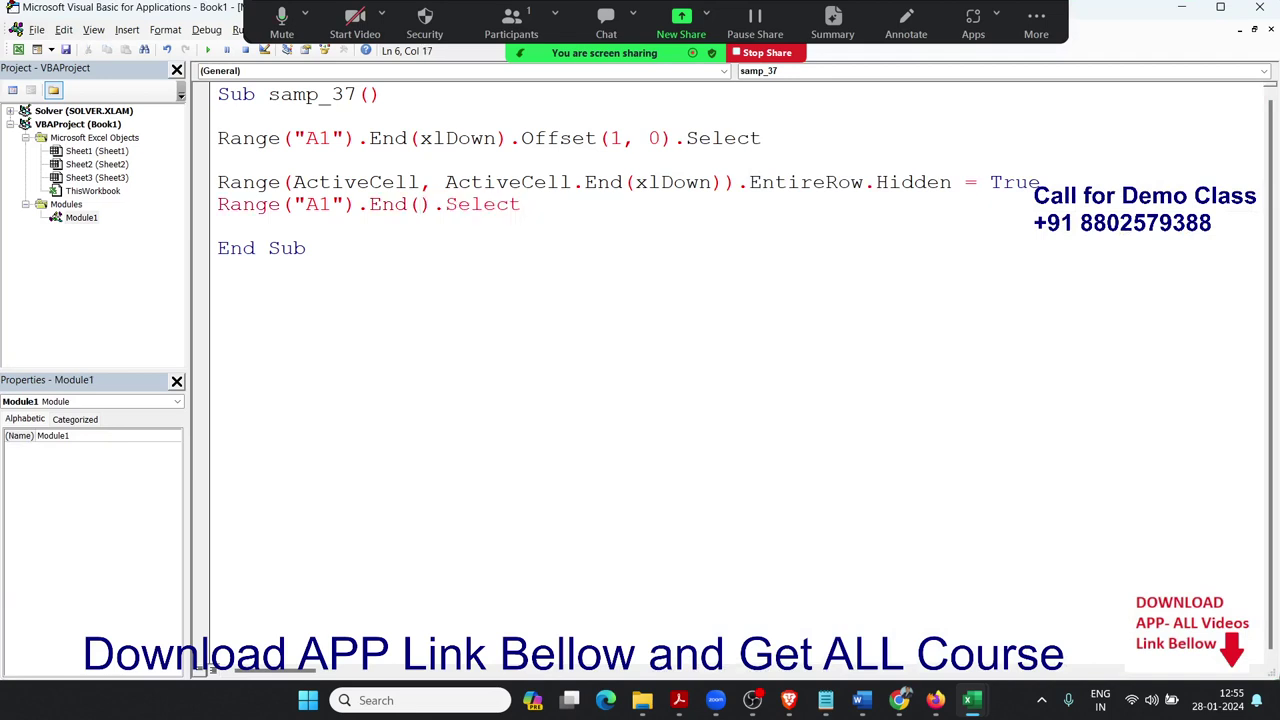
pyautogui.write('xl')
pyautogui.press('BackSpace')
pyautogui.press('BackSpace')
pyautogui.hotkey('ctrl', 'j')
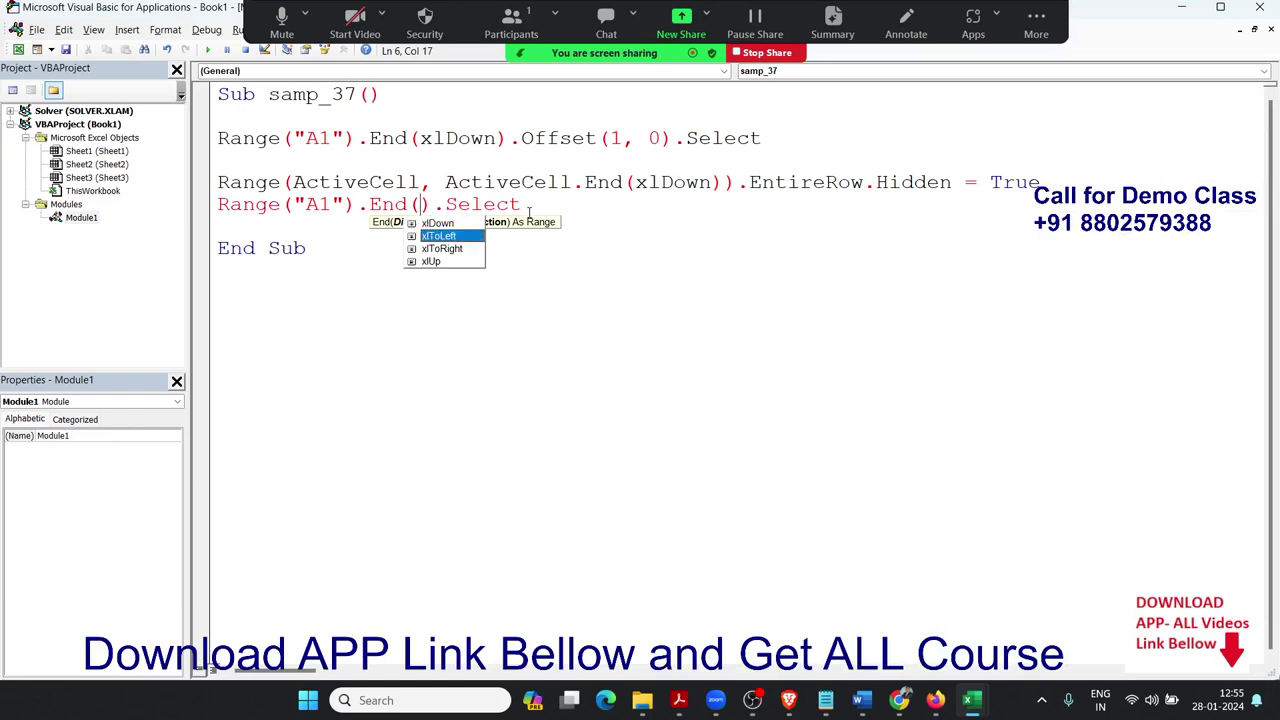
pyautogui.press('Down')
pyautogui.press('Tab')
pyautogui.click(401, 283)
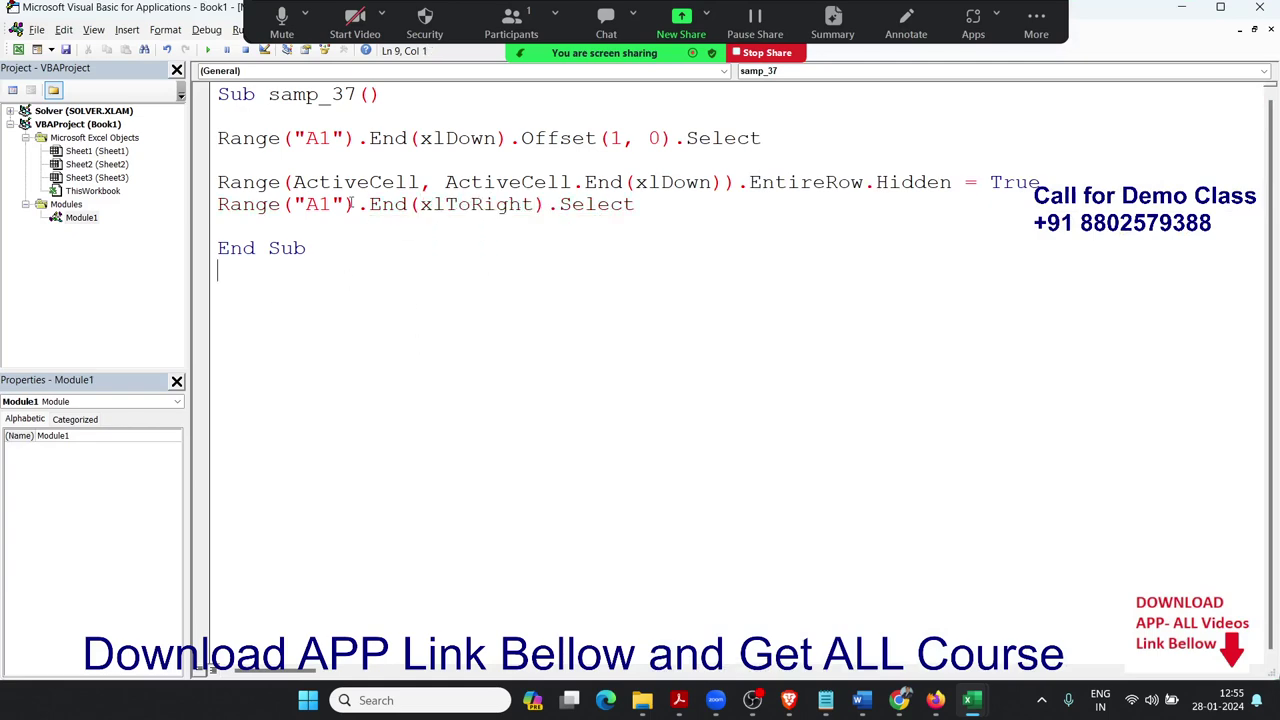
pyautogui.click(1181, 7)
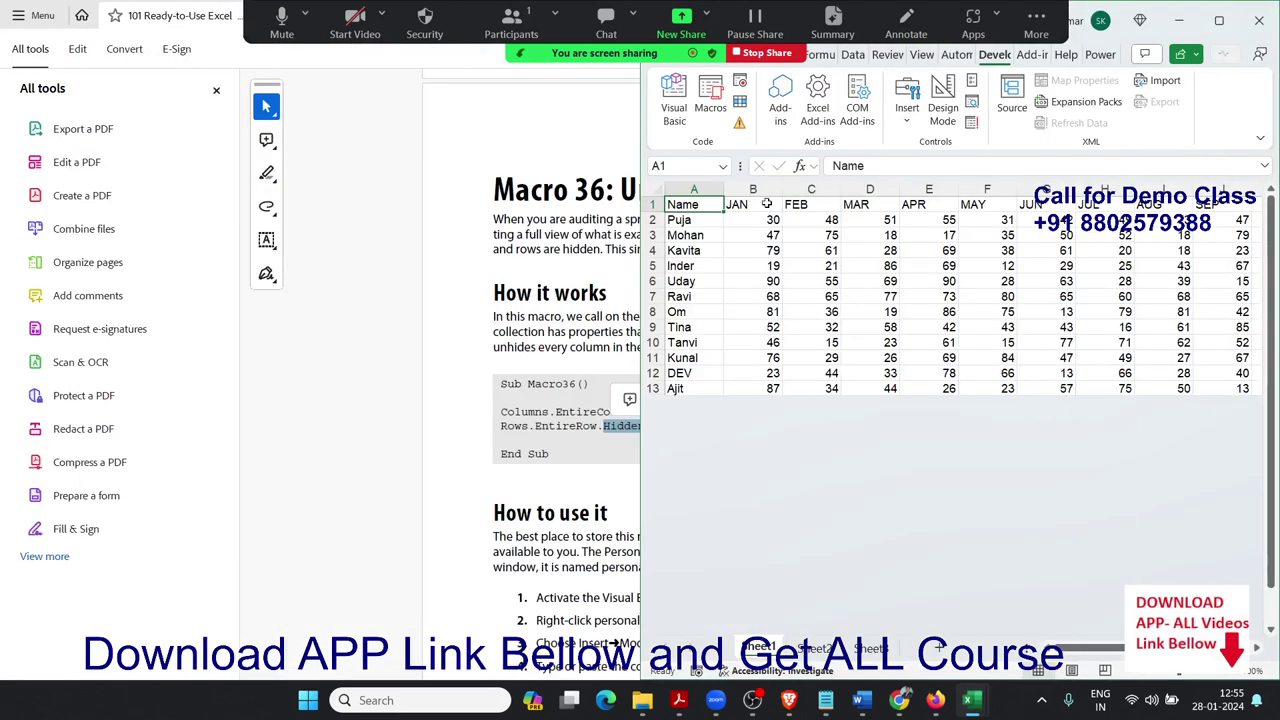
# Maximize the workbook and run the updated samp_37 macro
pyautogui.click(1219, 20)
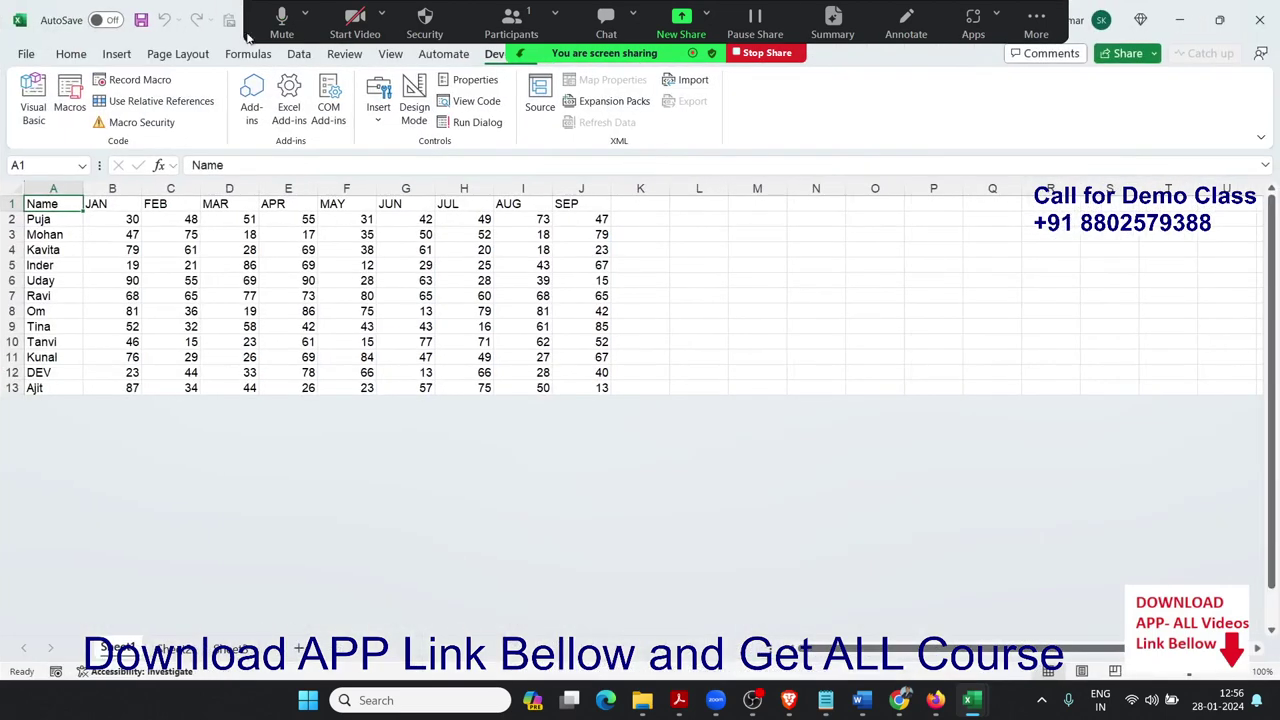
pyautogui.click(69, 105)
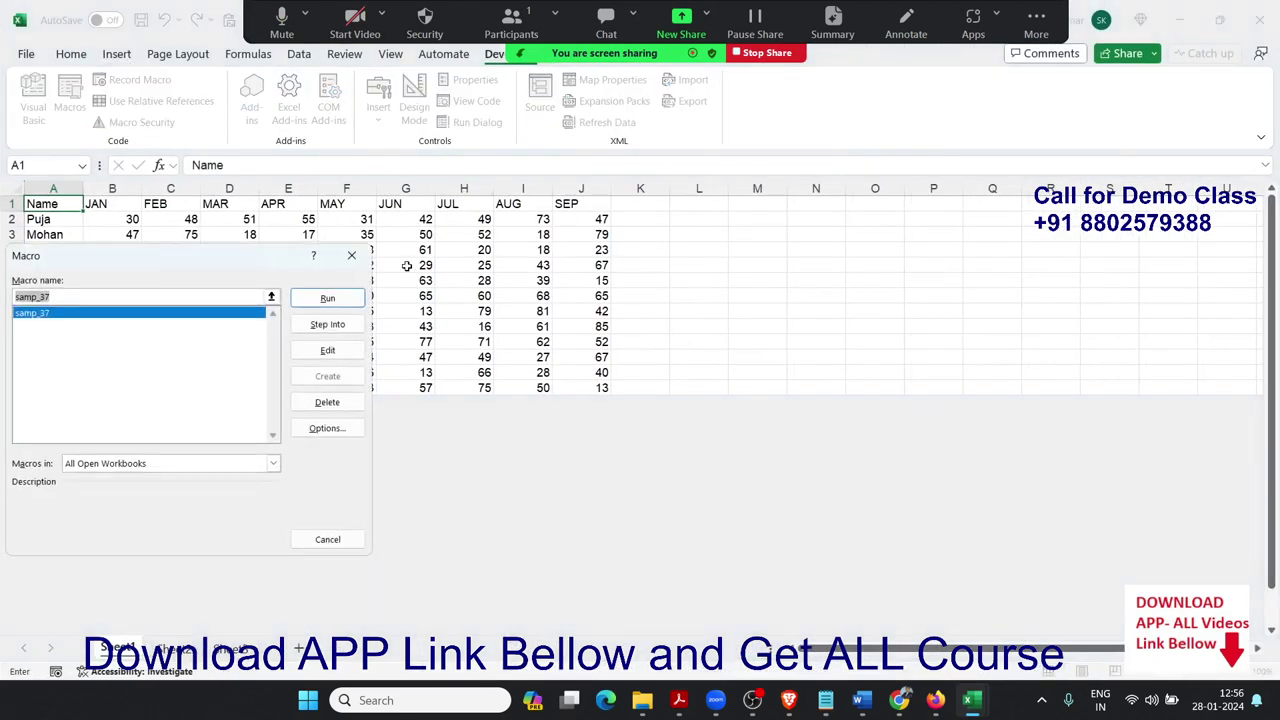
pyautogui.click(340, 303)
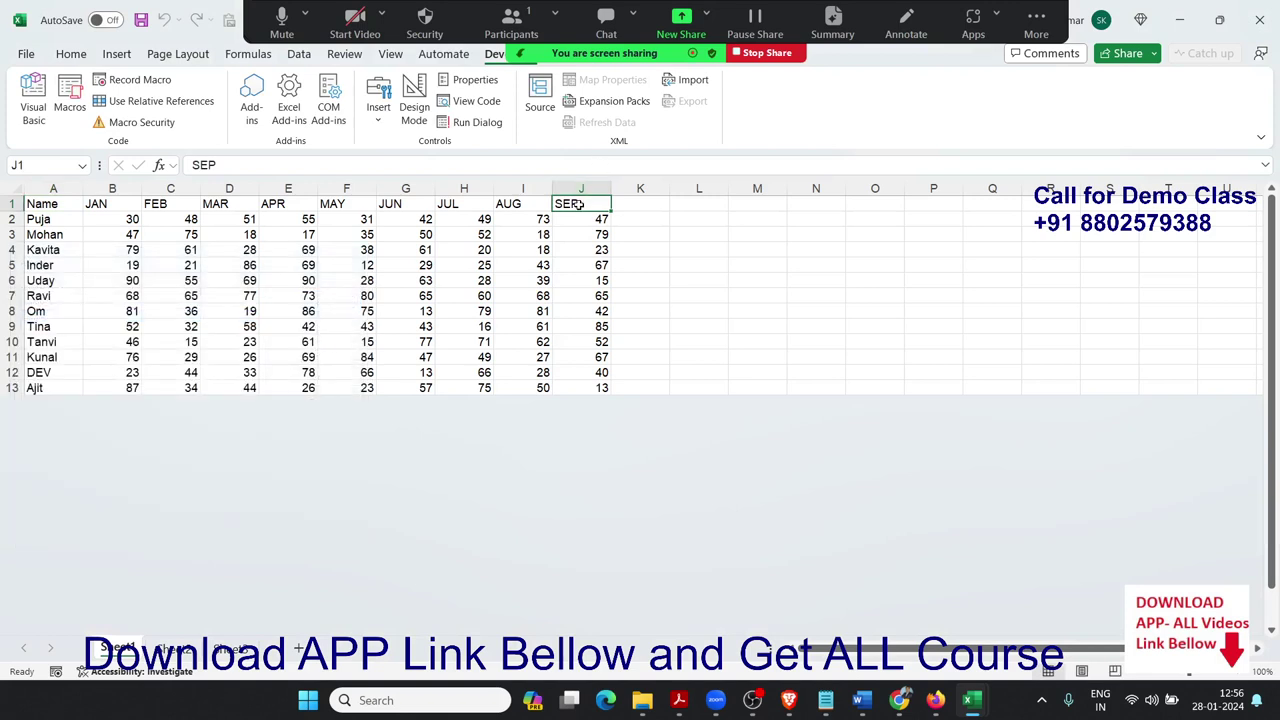
# Check how far the sheet extends right of the table from K1, then return to the code
pyautogui.click(640, 205)
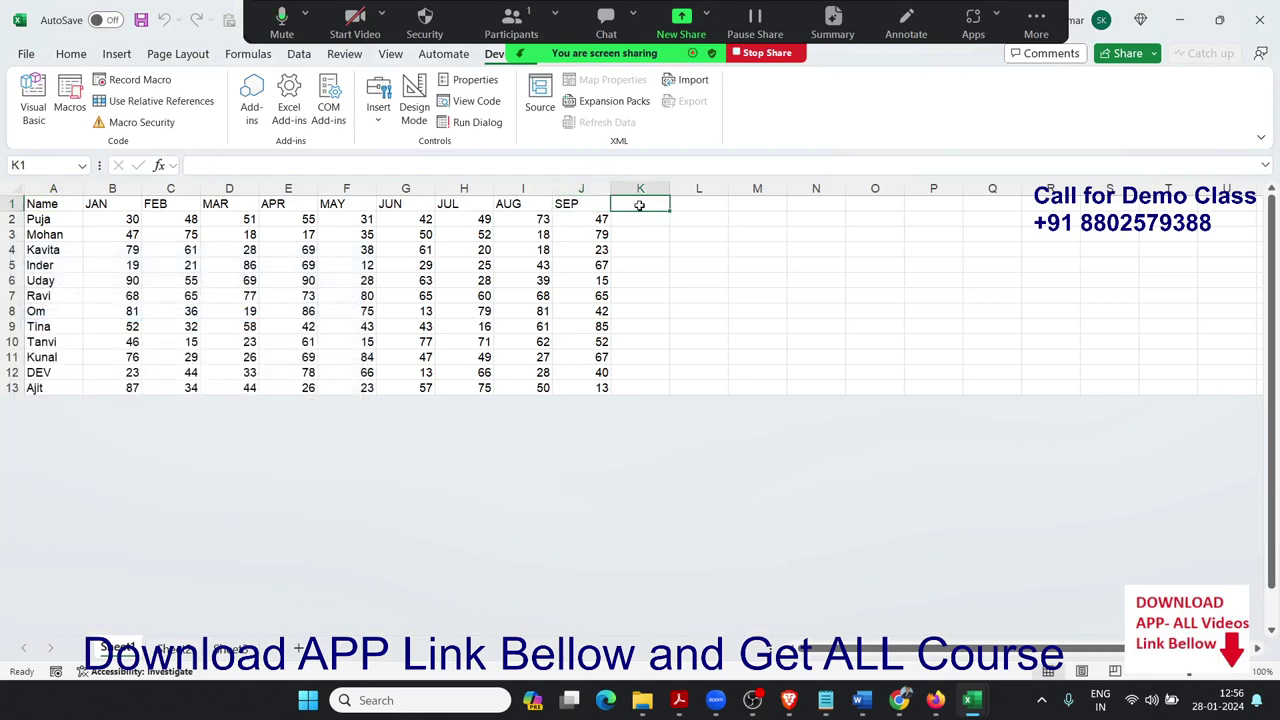
pyautogui.hotkey('ctrl', 'shift', 'Right')
pyautogui.press('Left')
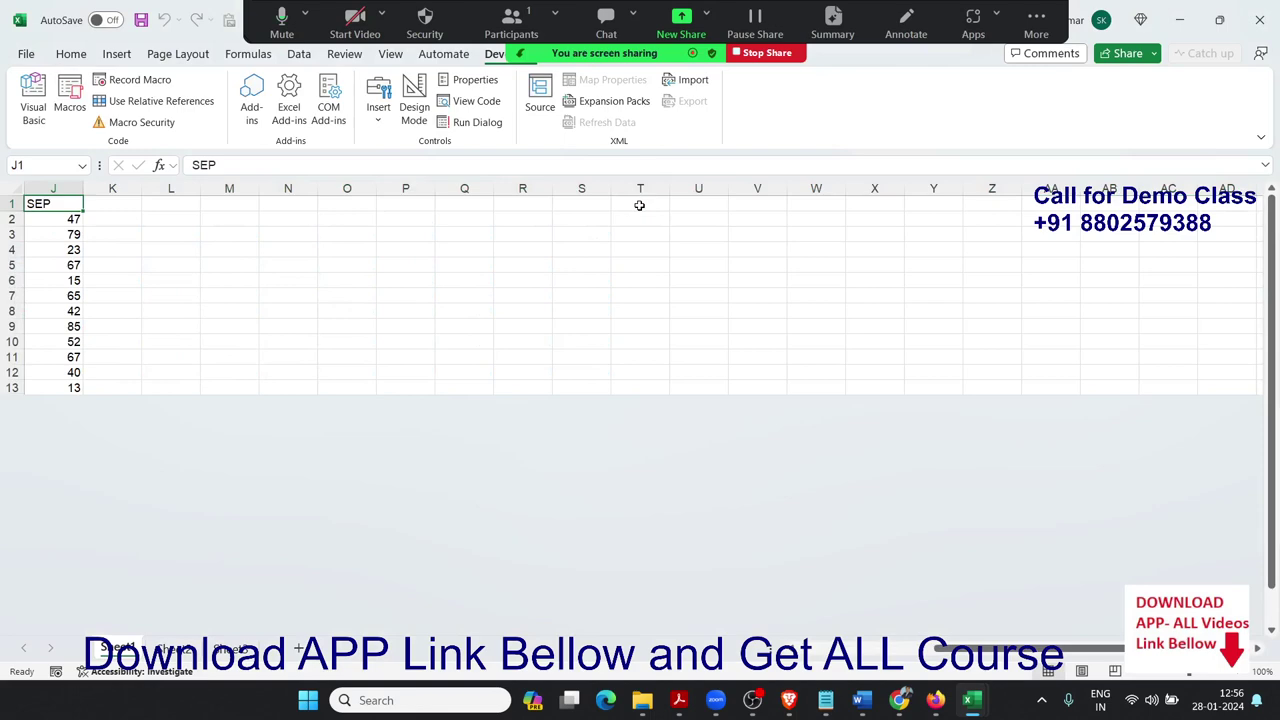
pyautogui.hotkey('ctrl', 'Left')
pyautogui.hotkey('alt', 'Tab')
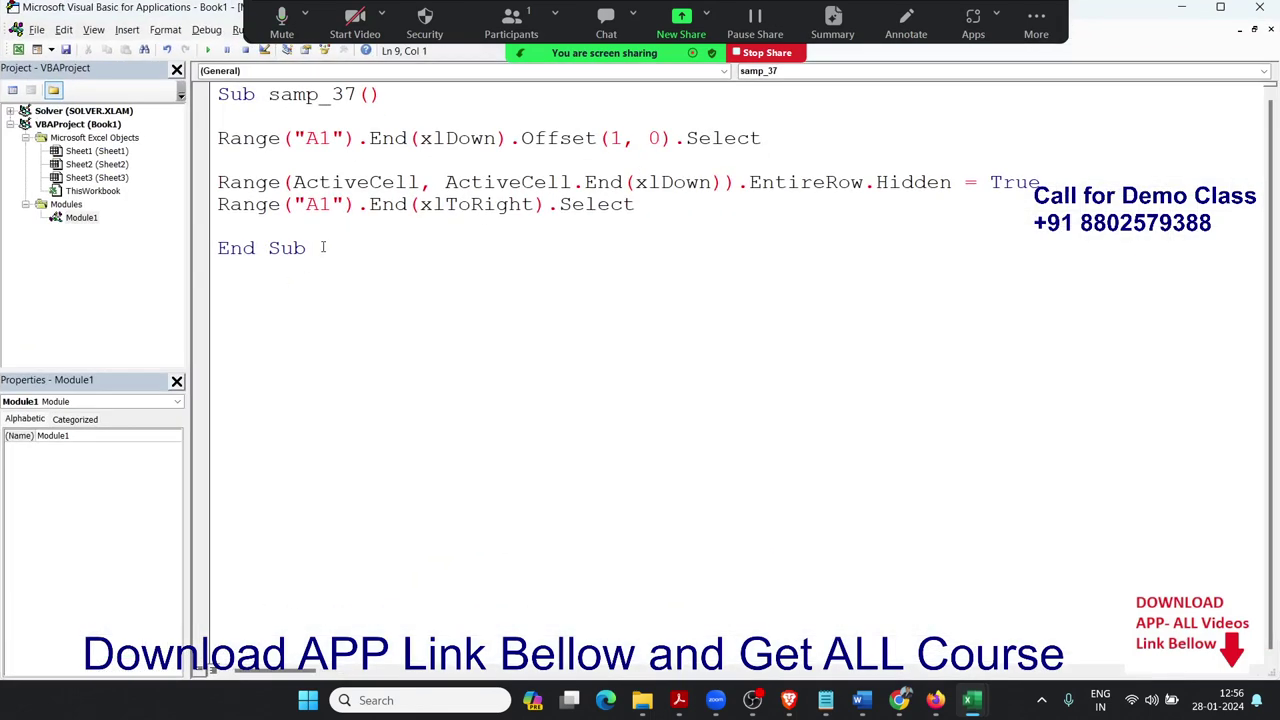
# Change line 6 to Range("A1").End(xlToRight).Offset(1, 0).Select
pyautogui.click(345, 217)
pyautogui.press('Return')
pyautogui.doubleClick(596, 206)
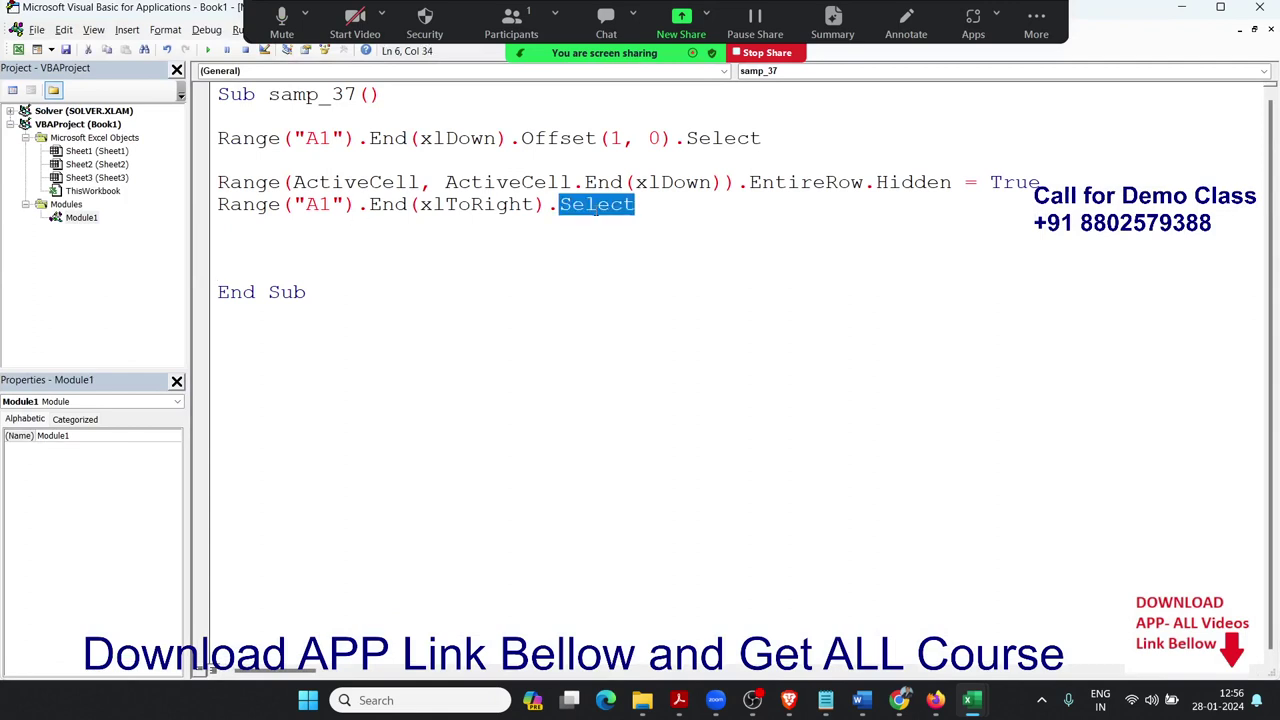
pyautogui.press('BackSpace')
pyautogui.press('BackSpace')
pyautogui.write('.')
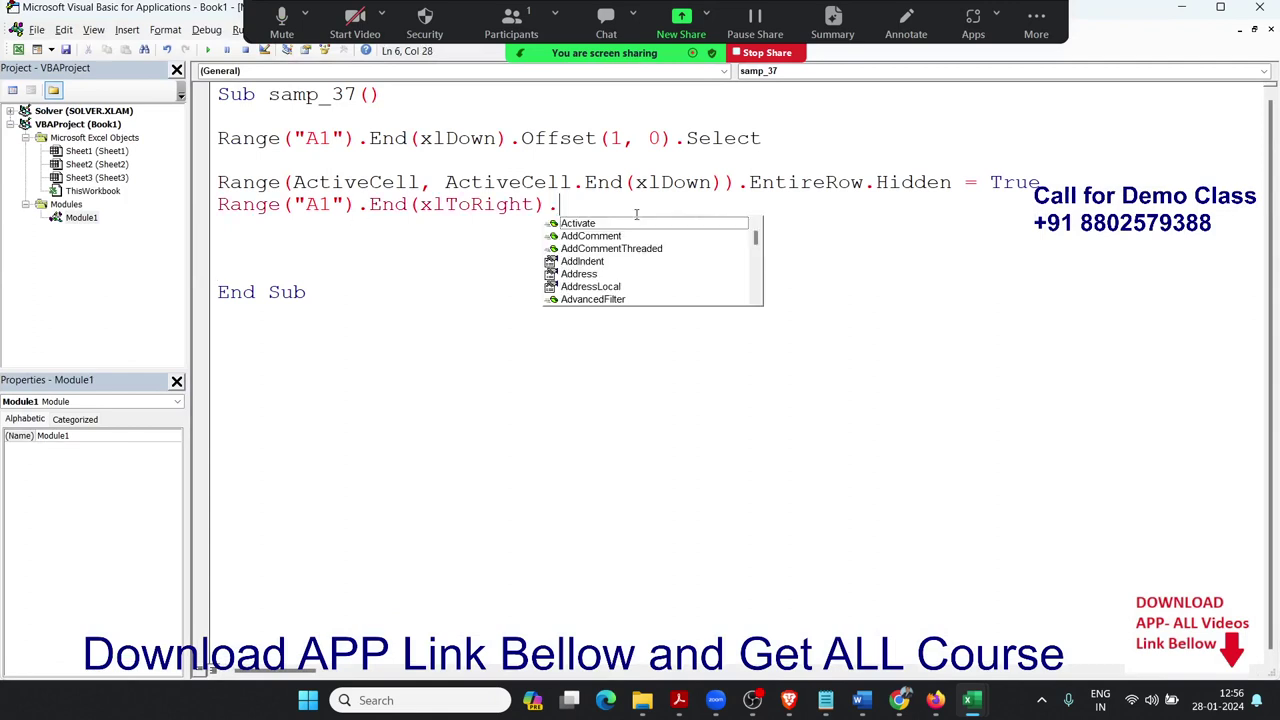
pyautogui.write('Of')
pyautogui.press('Tab')
pyautogui.write('(')
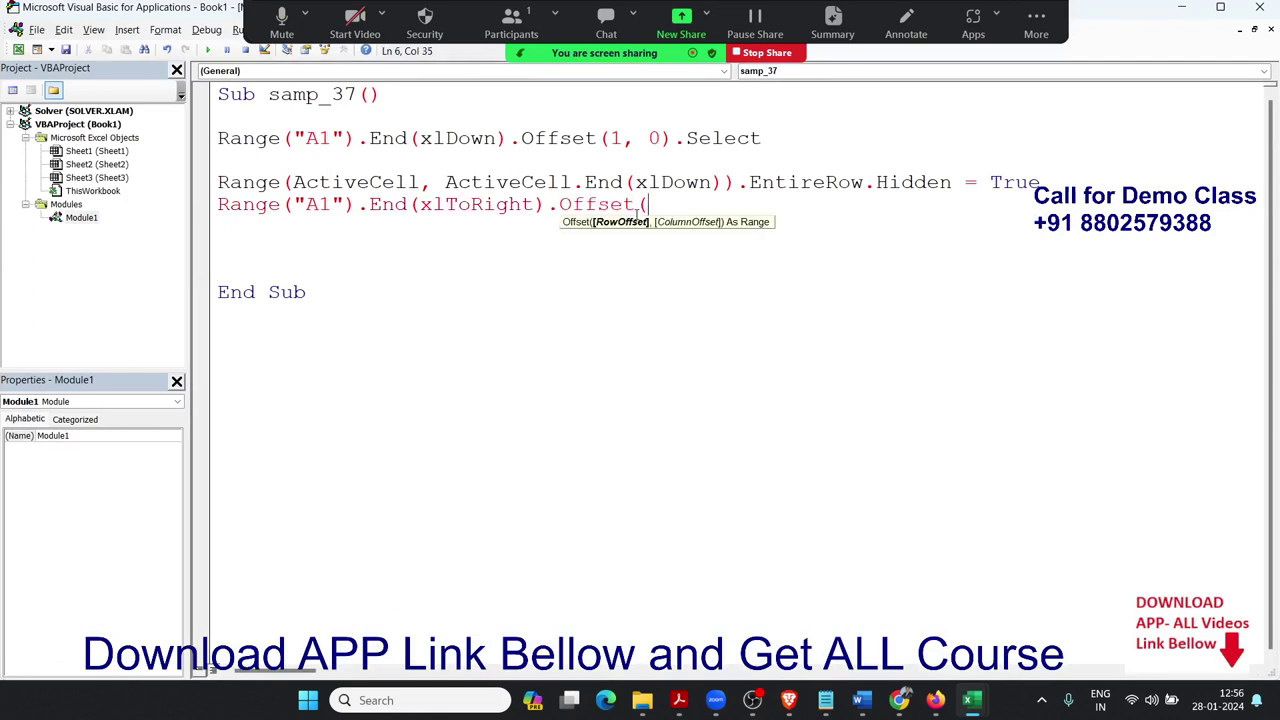
pyautogui.write('1,0)')
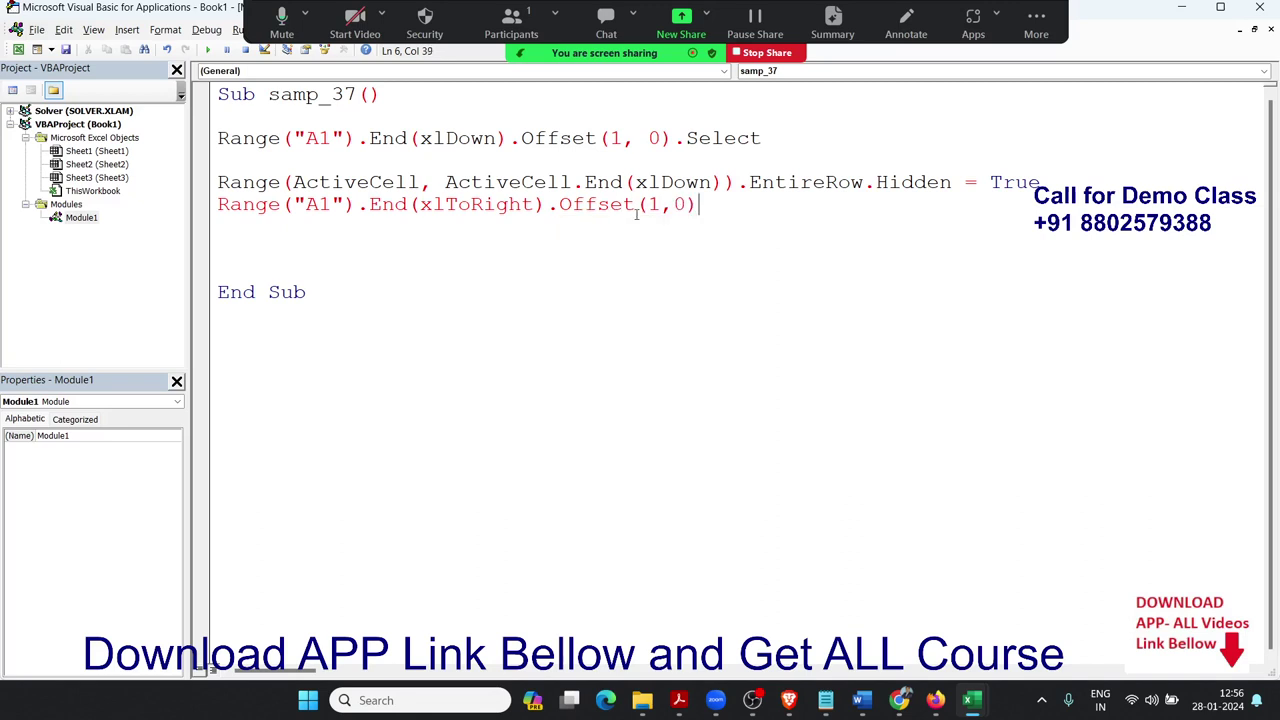
pyautogui.write('.select')
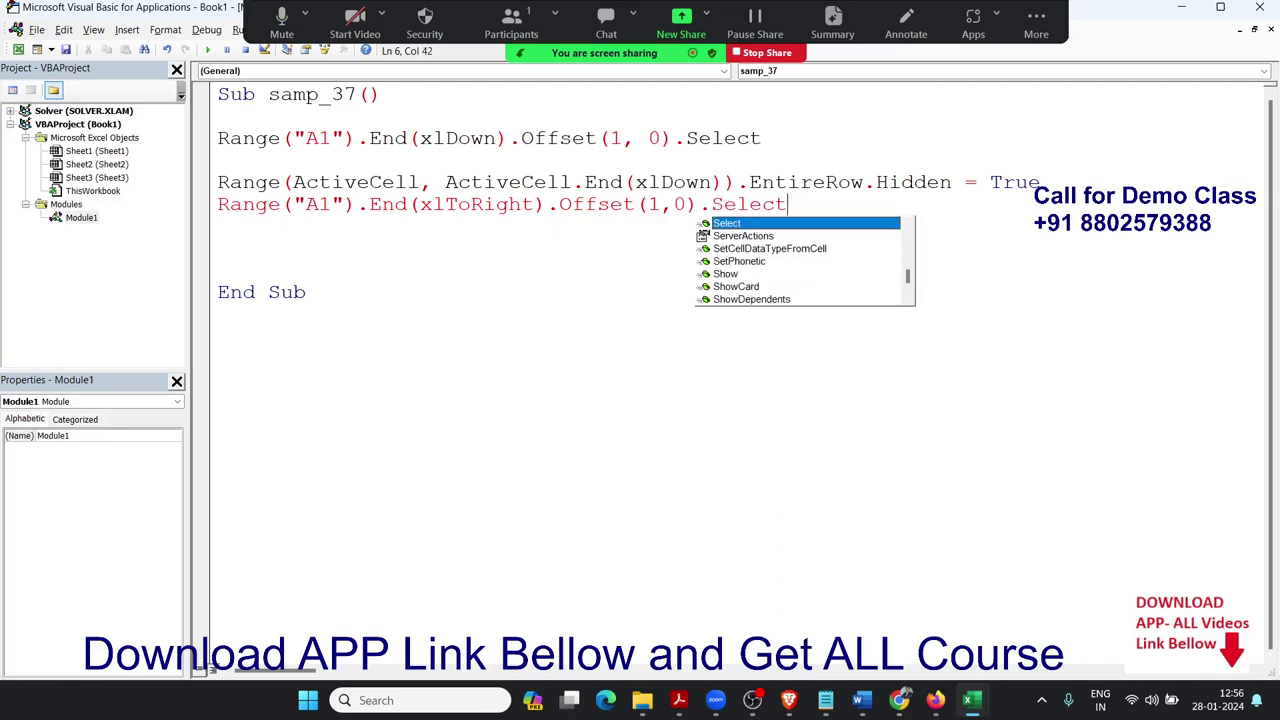
pyautogui.press('Return')
# Start a new line with Range(ActiveCell, ActiveCell.End(xlToRight))
pyautogui.write('range')
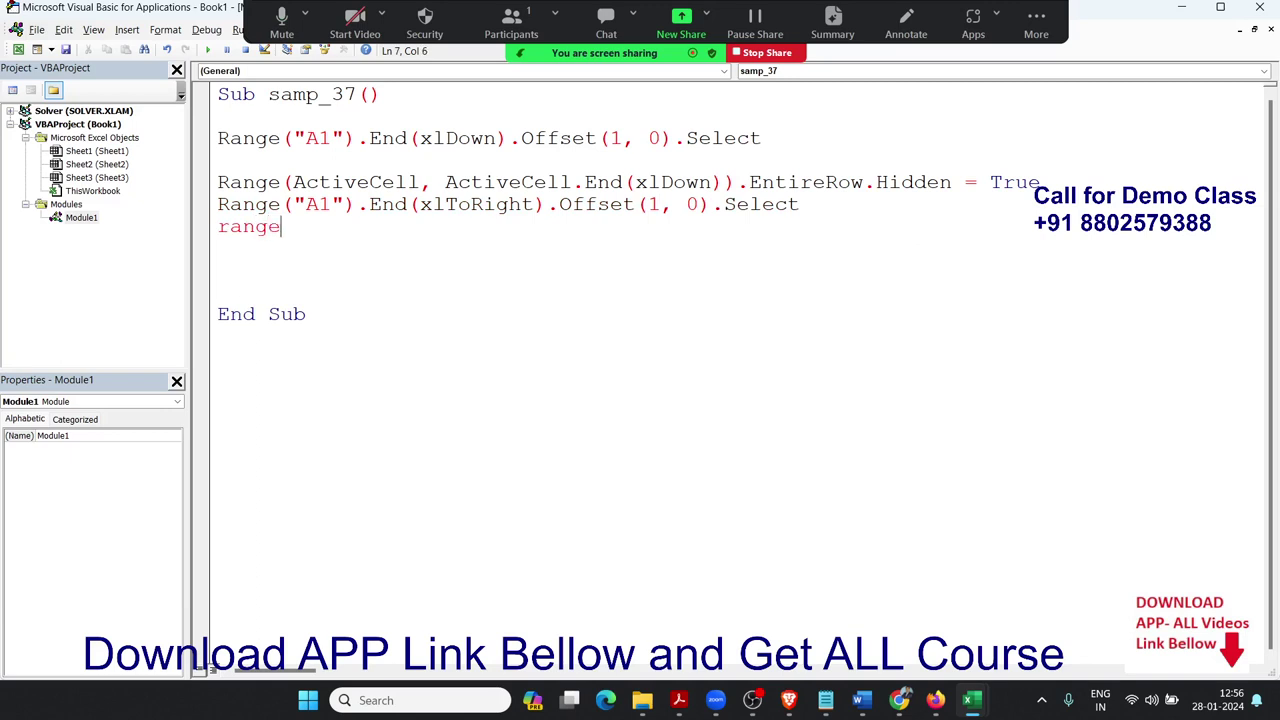
pyautogui.write('(')
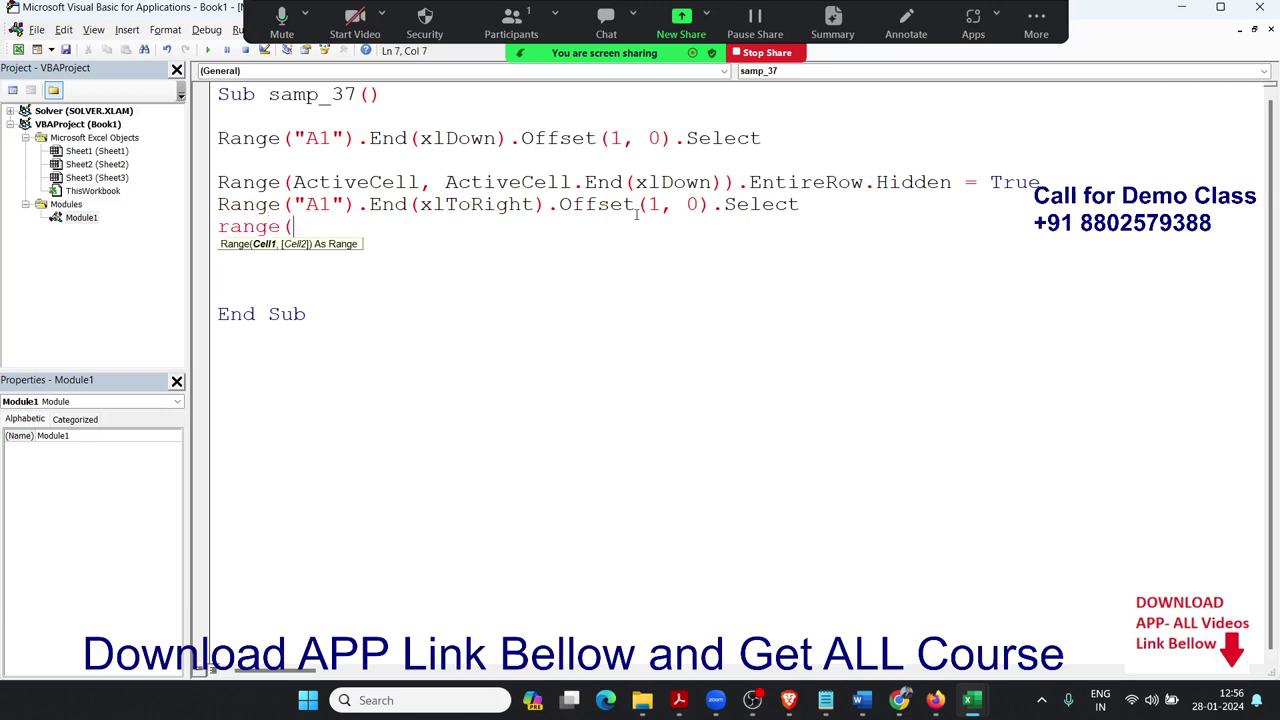
pyautogui.write('"')
pyautogui.press('BackSpace')
pyautogui.write('ac')
pyautogui.write('tive')
pyautogui.write('cell,ac')
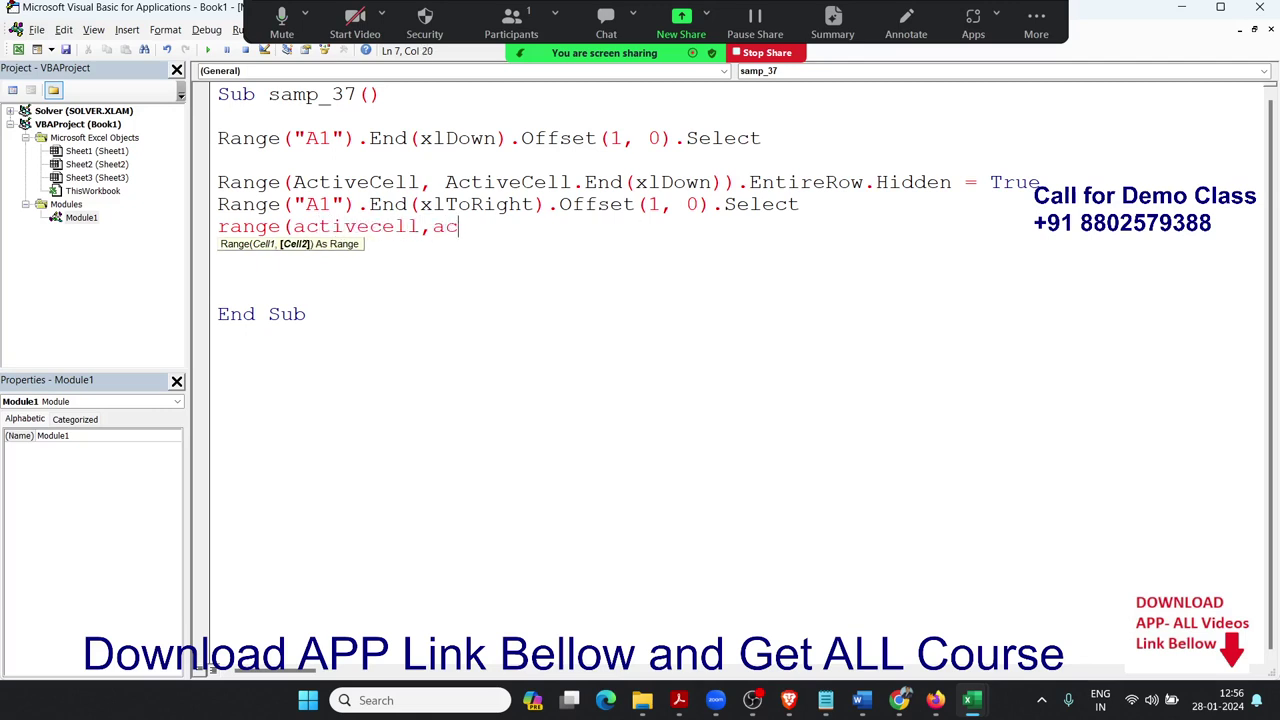
pyautogui.write('tivecell')
pyautogui.write('.en')
pyautogui.press('Tab')
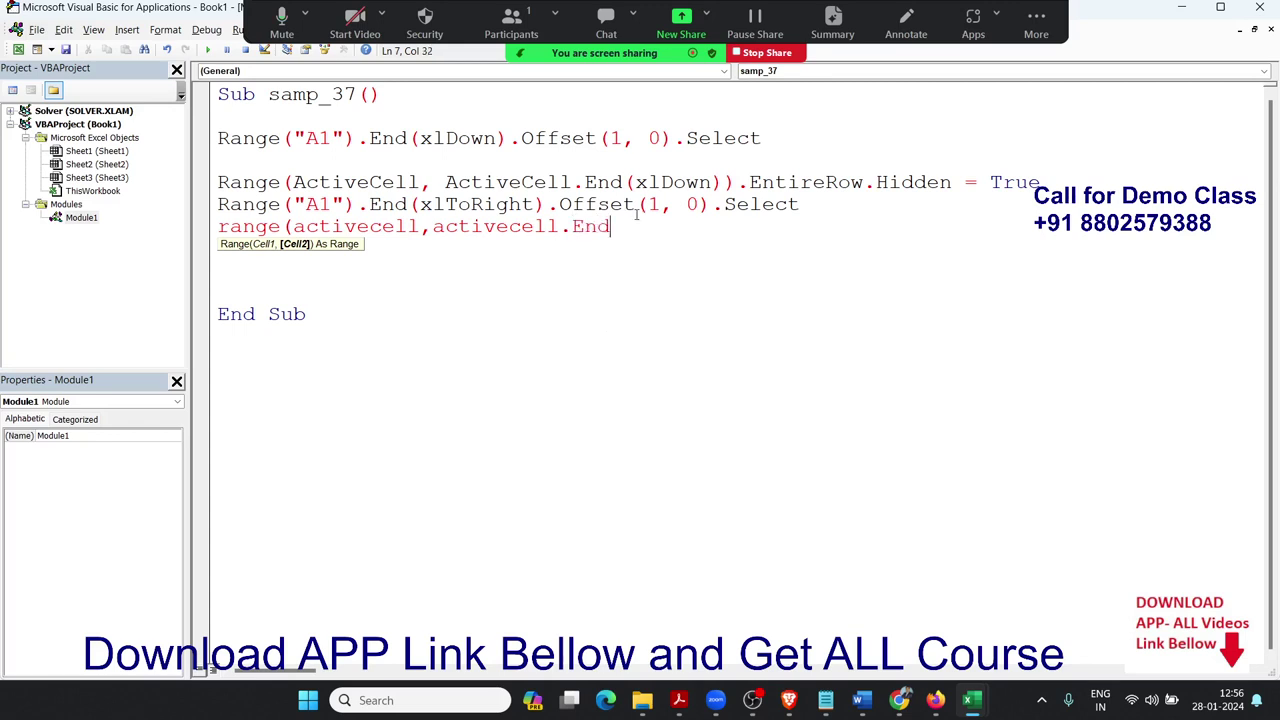
pyautogui.write('(')
pyautogui.press('Down')
pyautogui.press('Down')
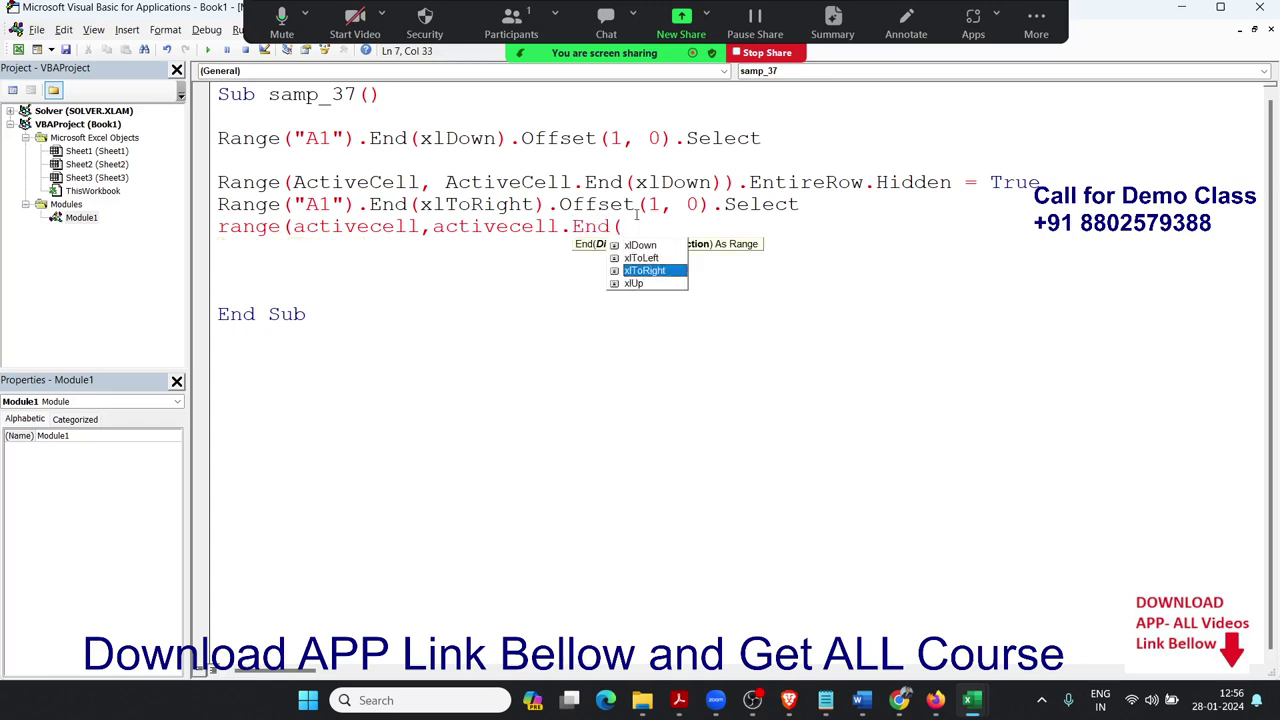
pyautogui.press('Tab')
# Finish that line with .EntireColumn.Hidden = True
pyautogui.write('))')
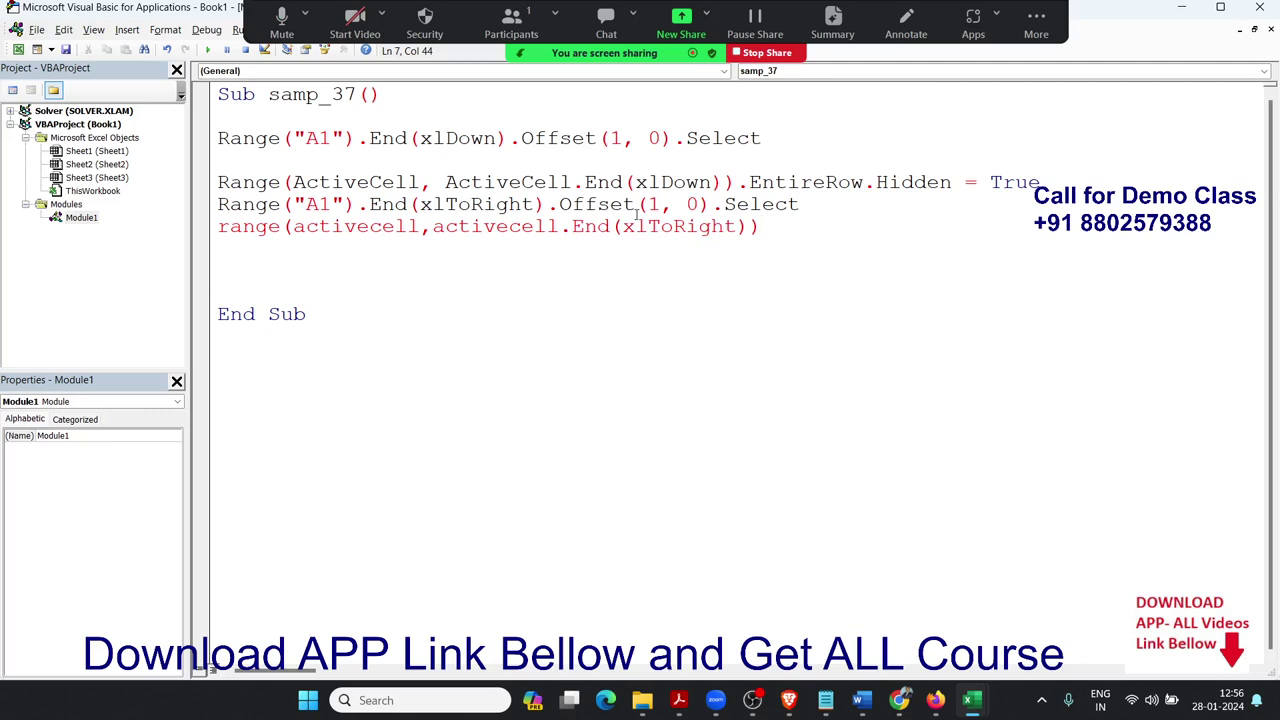
pyautogui.write('.en')
pyautogui.press('Down')
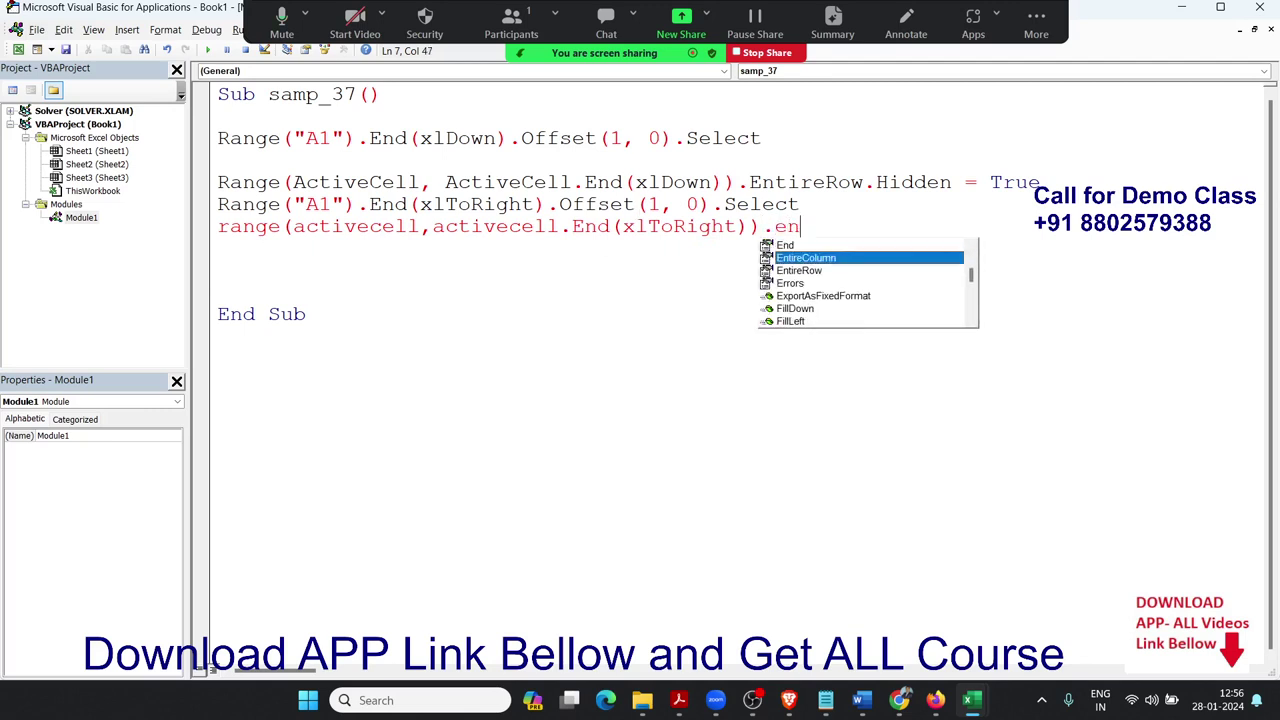
pyautogui.press('Tab')
pyautogui.write('.')
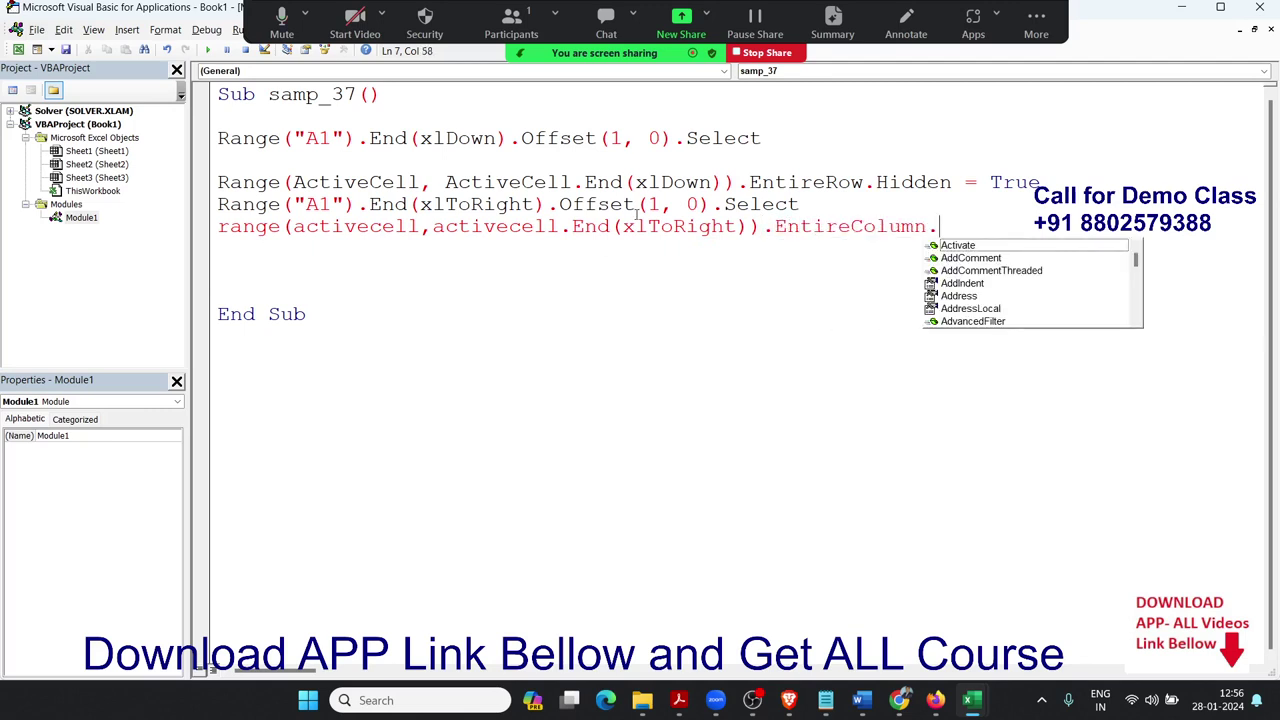
pyautogui.write('hin')
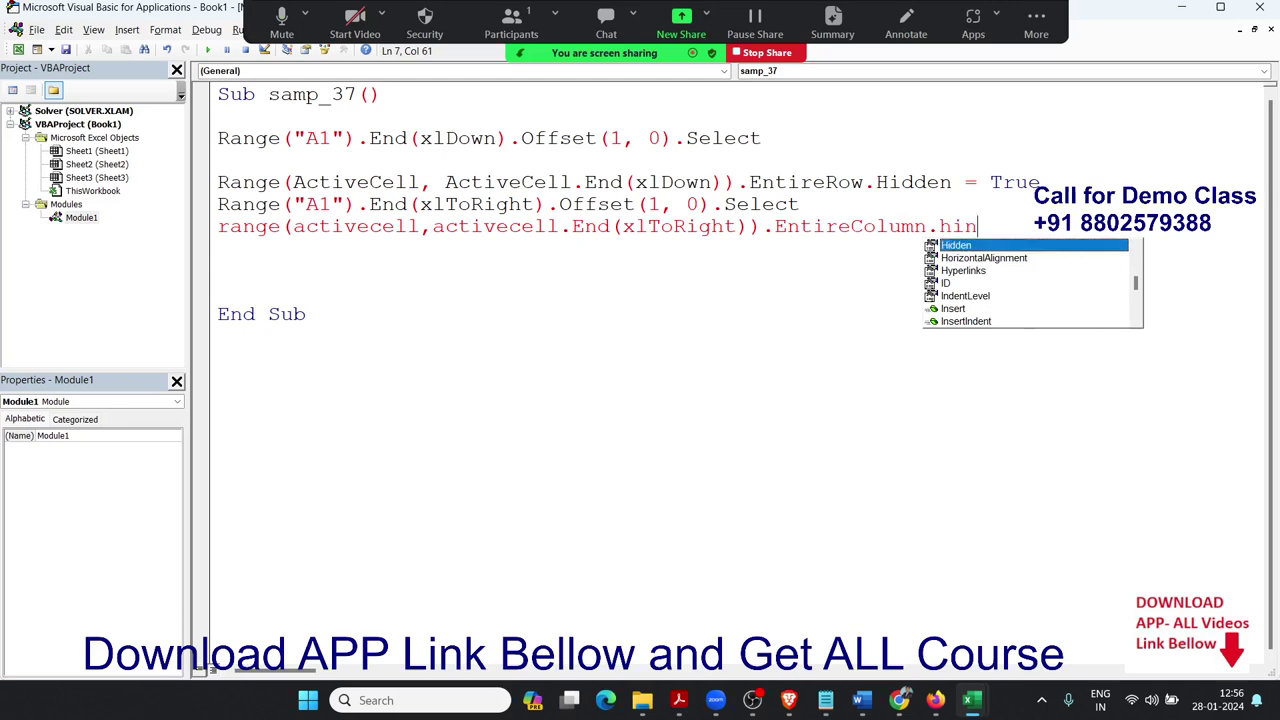
pyautogui.press('Tab')
pyautogui.write('=true')
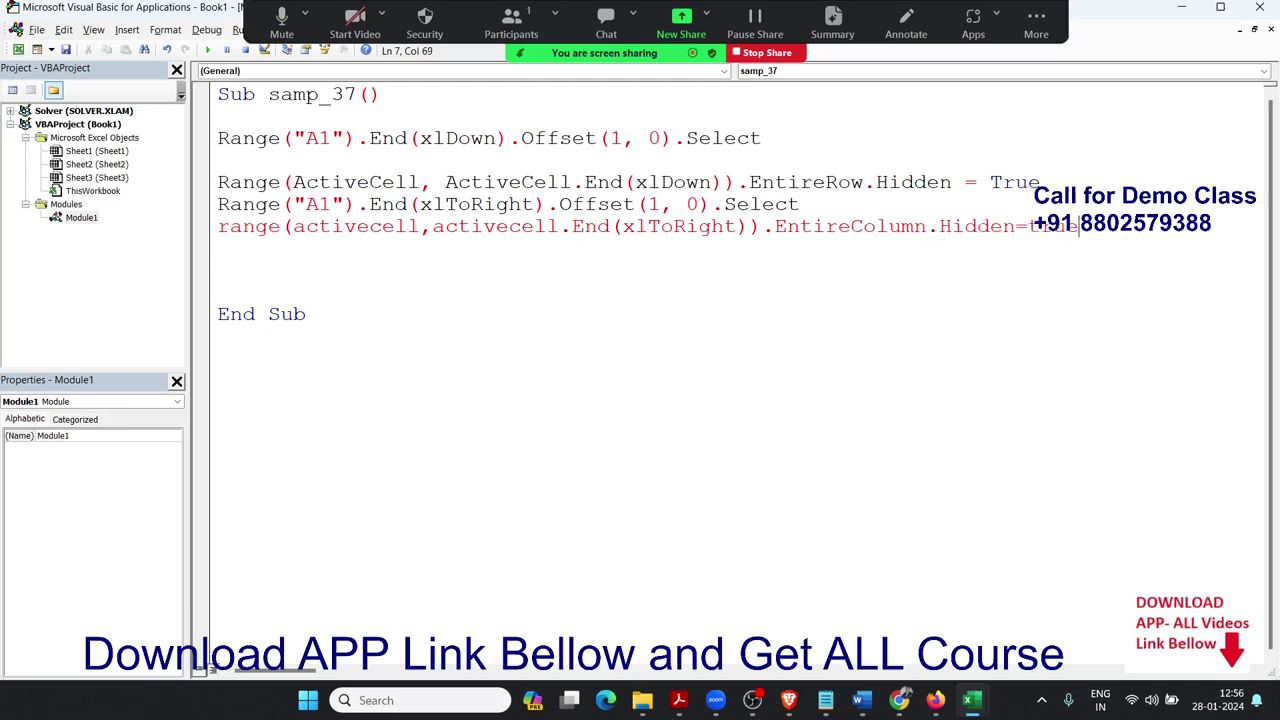
pyautogui.press('Return')
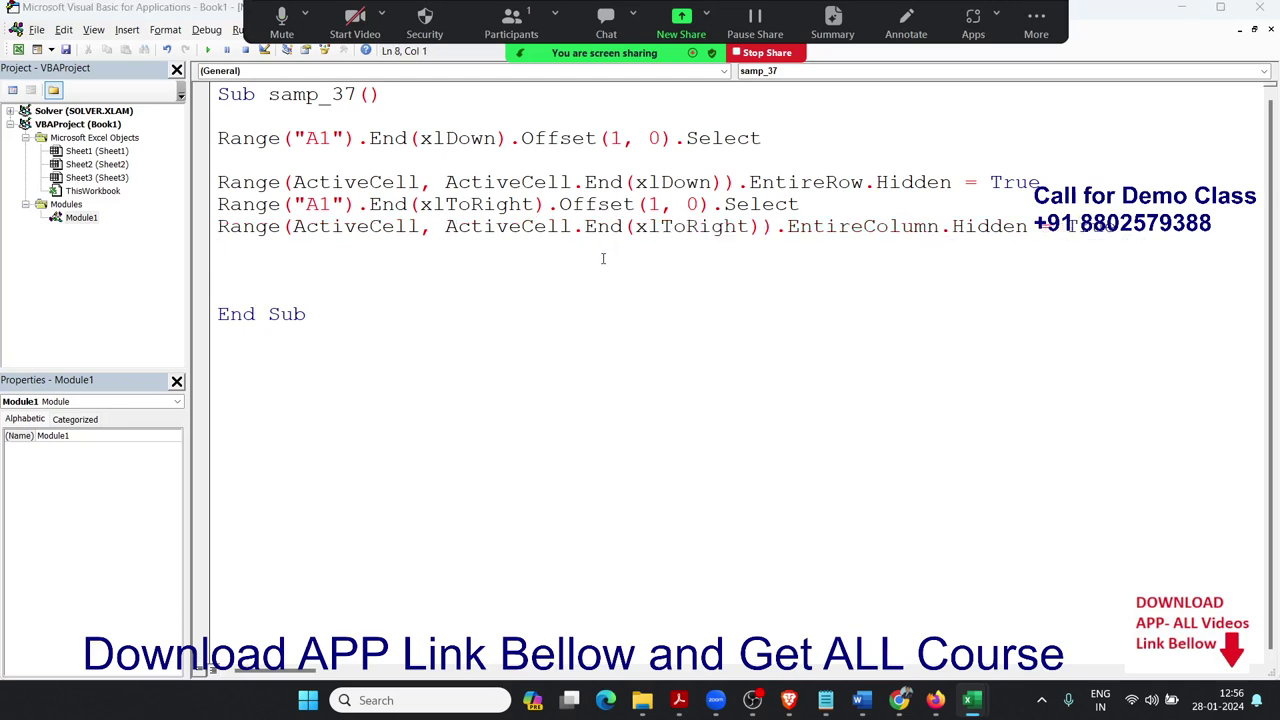
pyautogui.hotkey('alt', 'F11')
# Run samp_37 and check cells F4 and E7 to confirm columns J onward are hidden
pyautogui.click(78, 100)
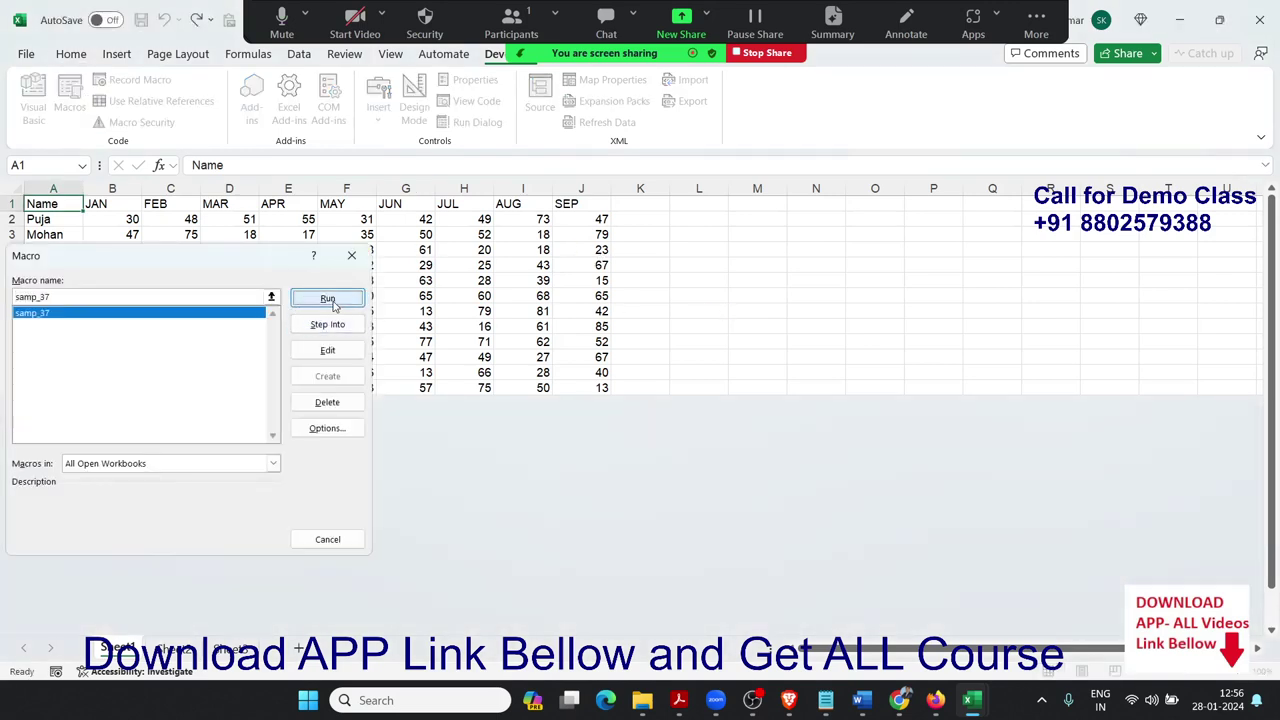
pyautogui.click(330, 300)
pyautogui.click(352, 250)
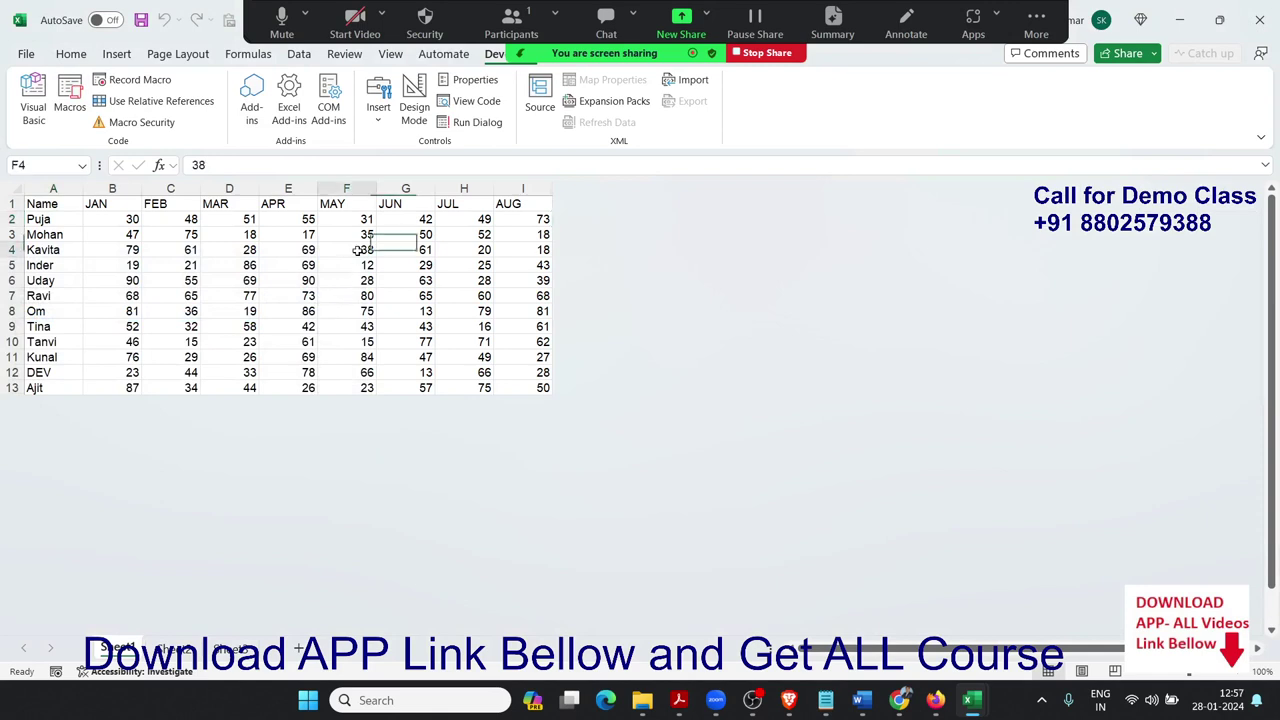
pyautogui.click(300, 296)
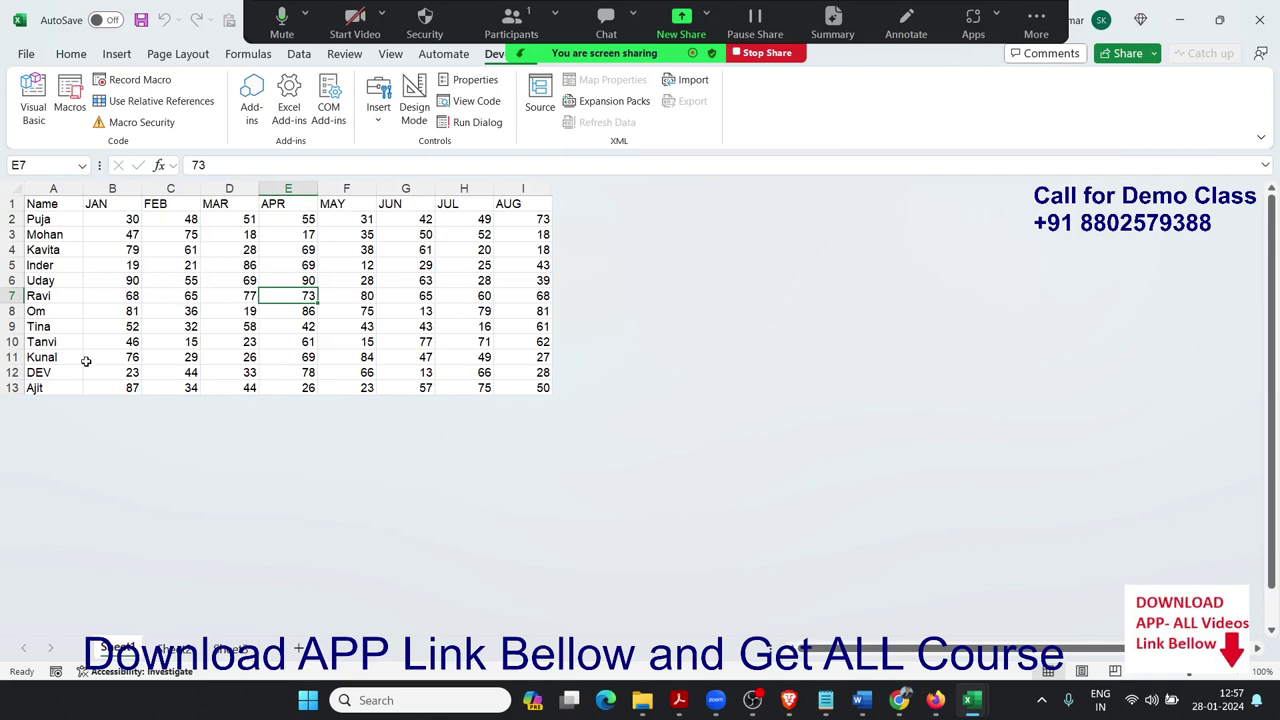
pyautogui.scroll(-4, 86, 365)
pyautogui.scroll(4, 88, 370)
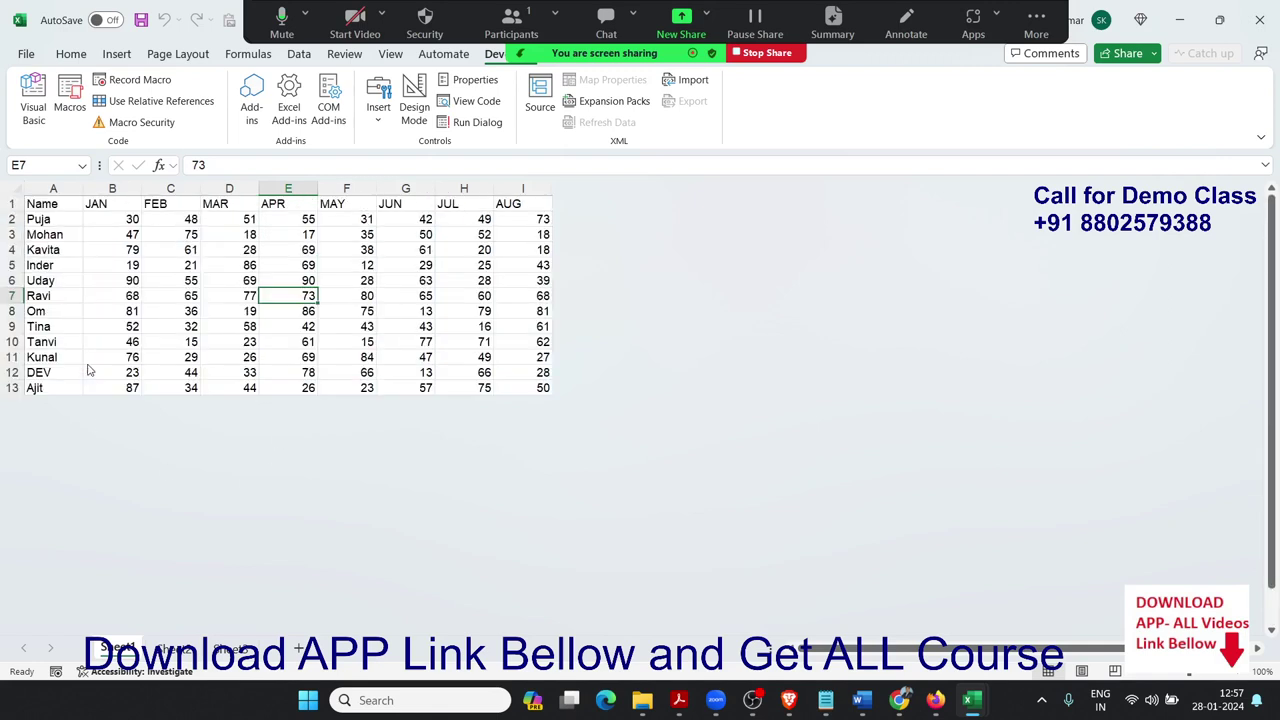